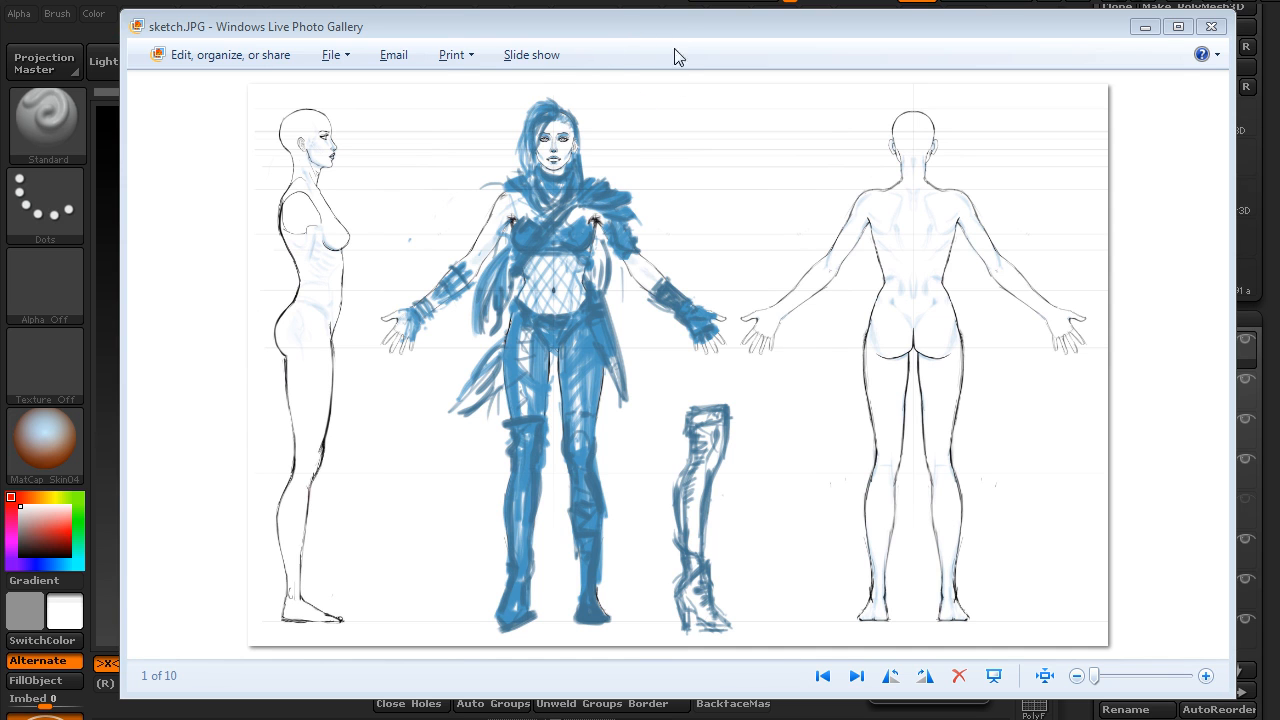
# - Minimize the reference sketch window and turn off Solo mode to display the character's body with all visible clothing subtools
pyautogui.click(1145, 28)
pyautogui.moveTo(793, 292); pyautogui.dragTo(751, 300)
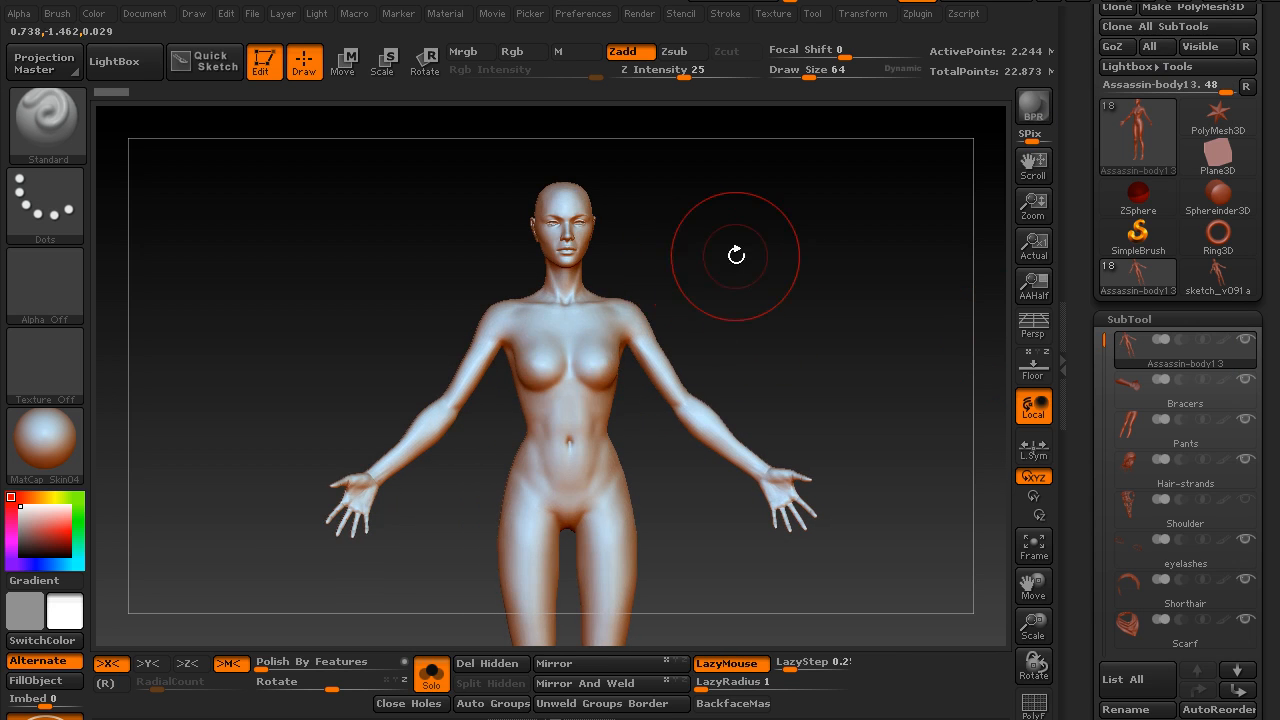
pyautogui.moveTo(737, 271); pyautogui.dragTo(863, 266)
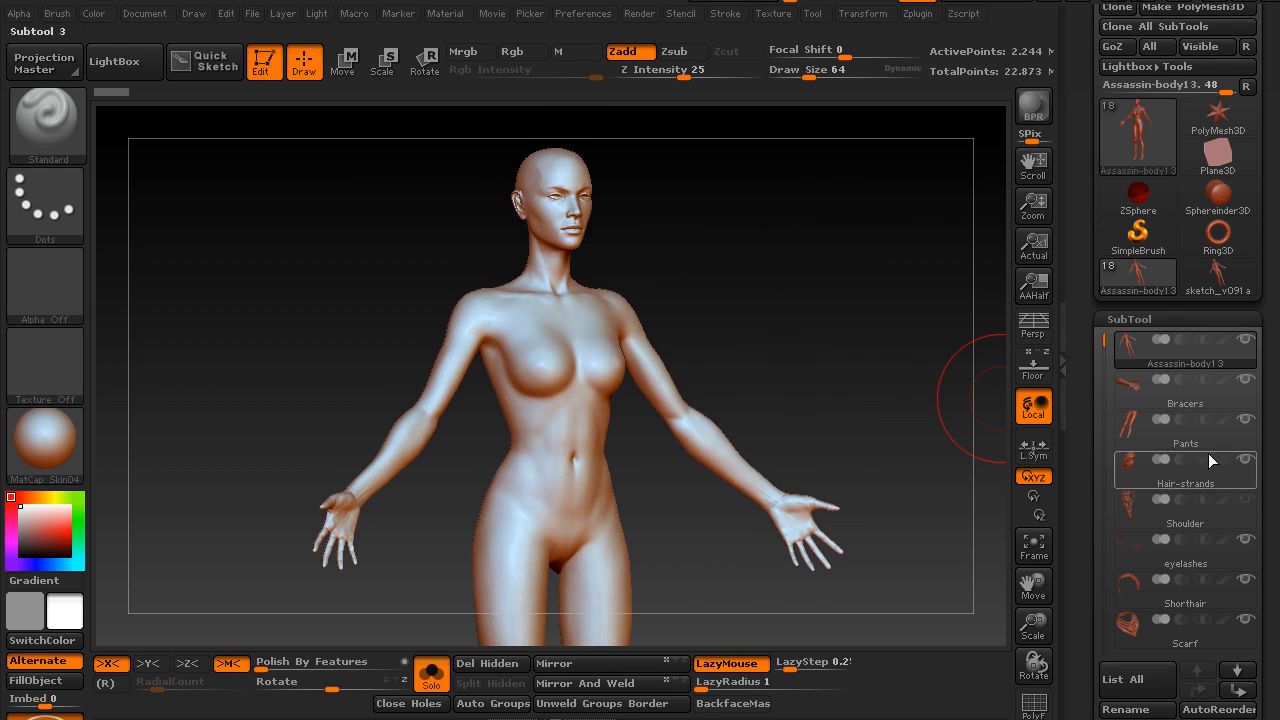
pyautogui.click(440, 684)
pyautogui.moveTo(880, 349); pyautogui.dragTo(777, 329)
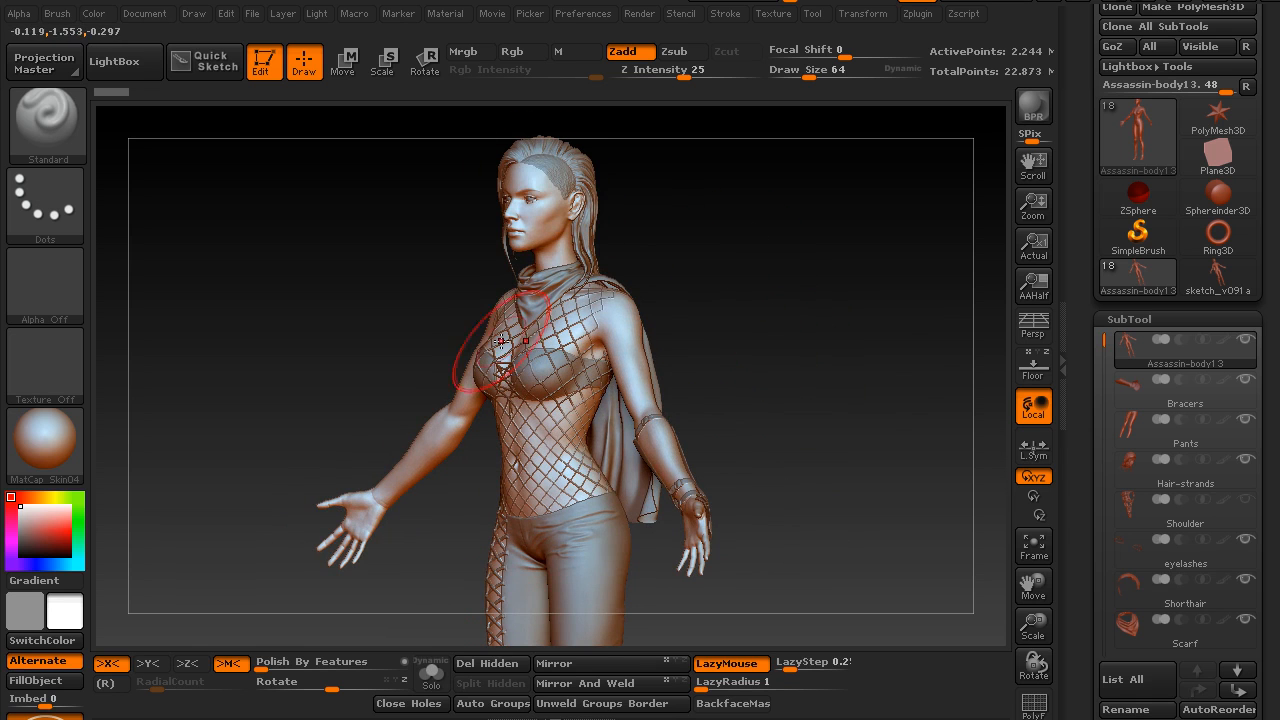
pyautogui.moveTo(812, 447)
pyautogui.keyDown('alt'); pyautogui.mouseDown()
pyautogui.moveTo(766, 451)
pyautogui.moveTo(803, 334)
pyautogui.moveTo(817, 316)
pyautogui.moveTo(849, 329)
pyautogui.mouseUp(); pyautogui.keyUp('alt')
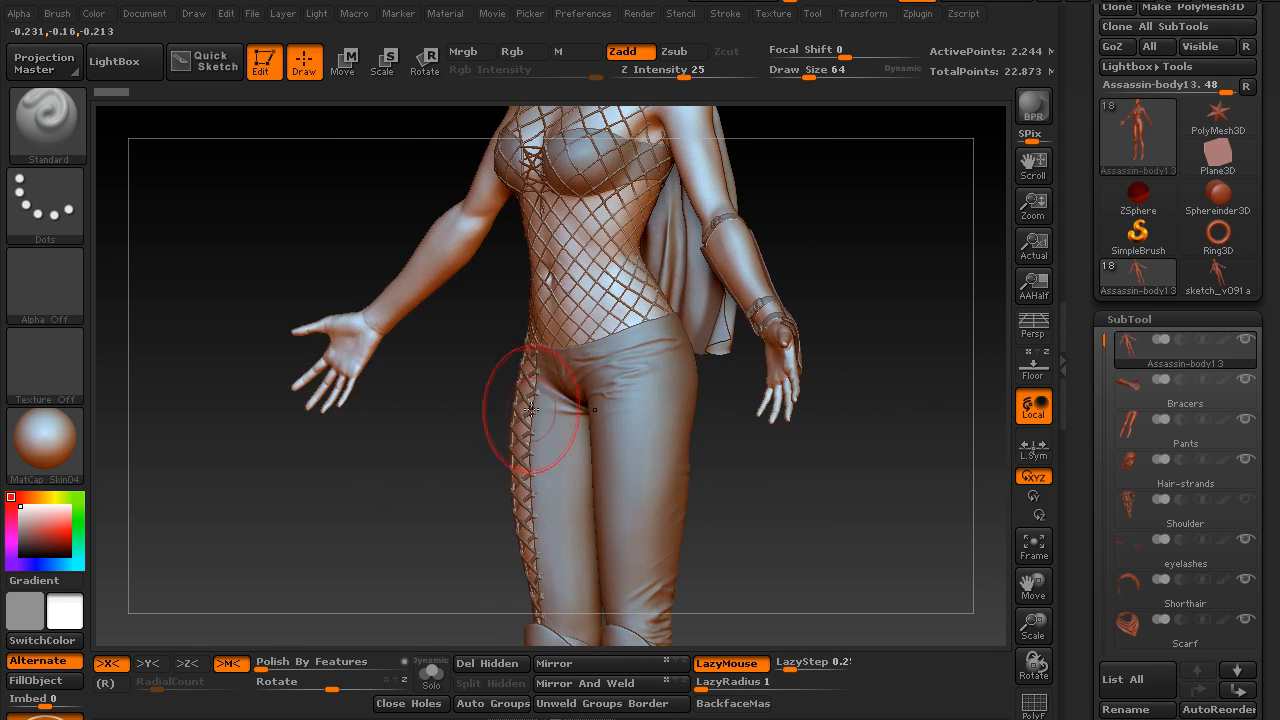
pyautogui.moveTo(809, 475)
pyautogui.mouseDown()
pyautogui.moveTo(820, 451)
pyautogui.moveTo(763, 457)
pyautogui.moveTo(877, 453)
pyautogui.moveTo(811, 451)
pyautogui.moveTo(774, 431)
pyautogui.moveTo(740, 471)
pyautogui.moveTo(843, 306)
pyautogui.moveTo(785, 309)
pyautogui.moveTo(766, 334)
pyautogui.mouseUp()
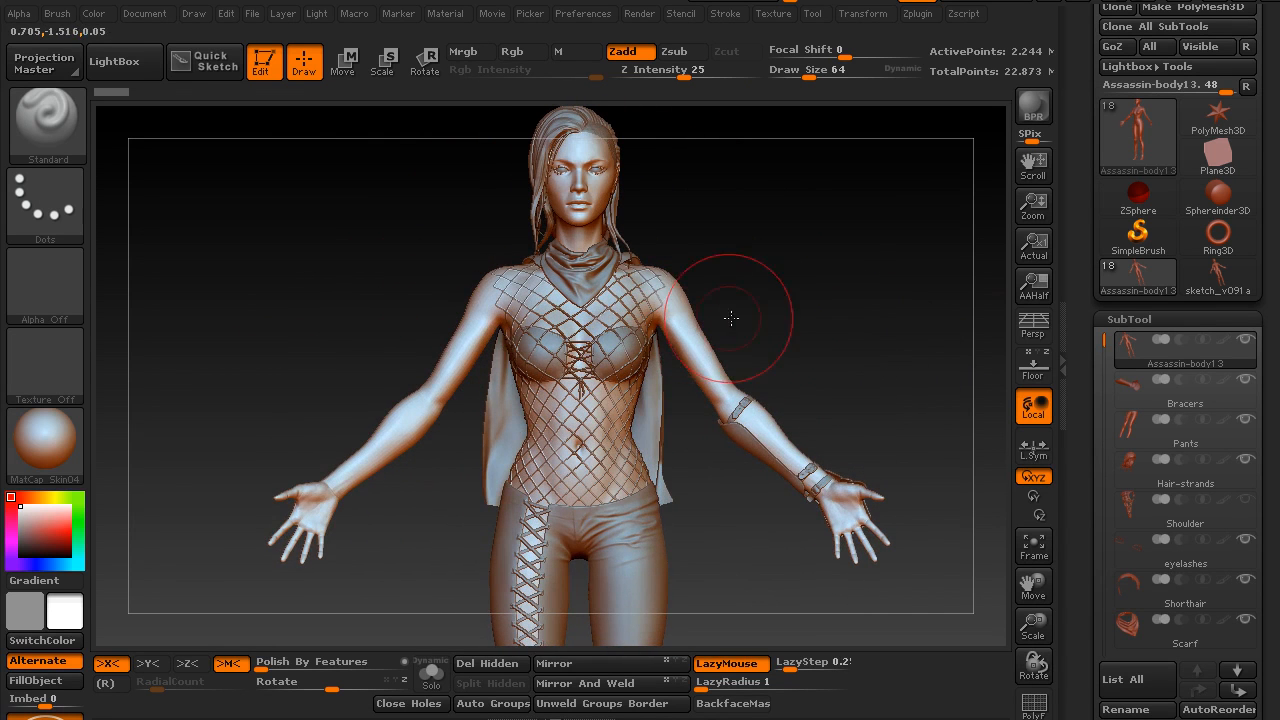
# - Compare the isolated body with the fully clothed character, examining both from several angles
pyautogui.click(431, 673)
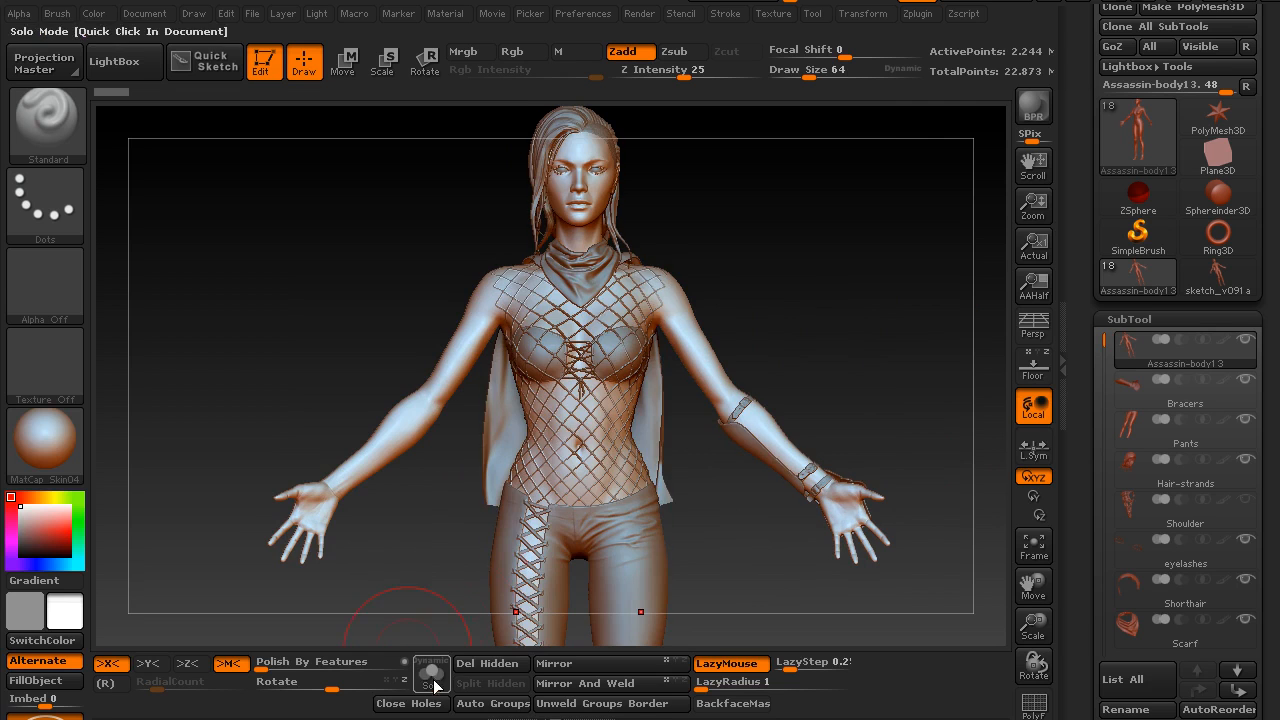
pyautogui.moveTo(757, 251); pyautogui.dragTo(690, 260)
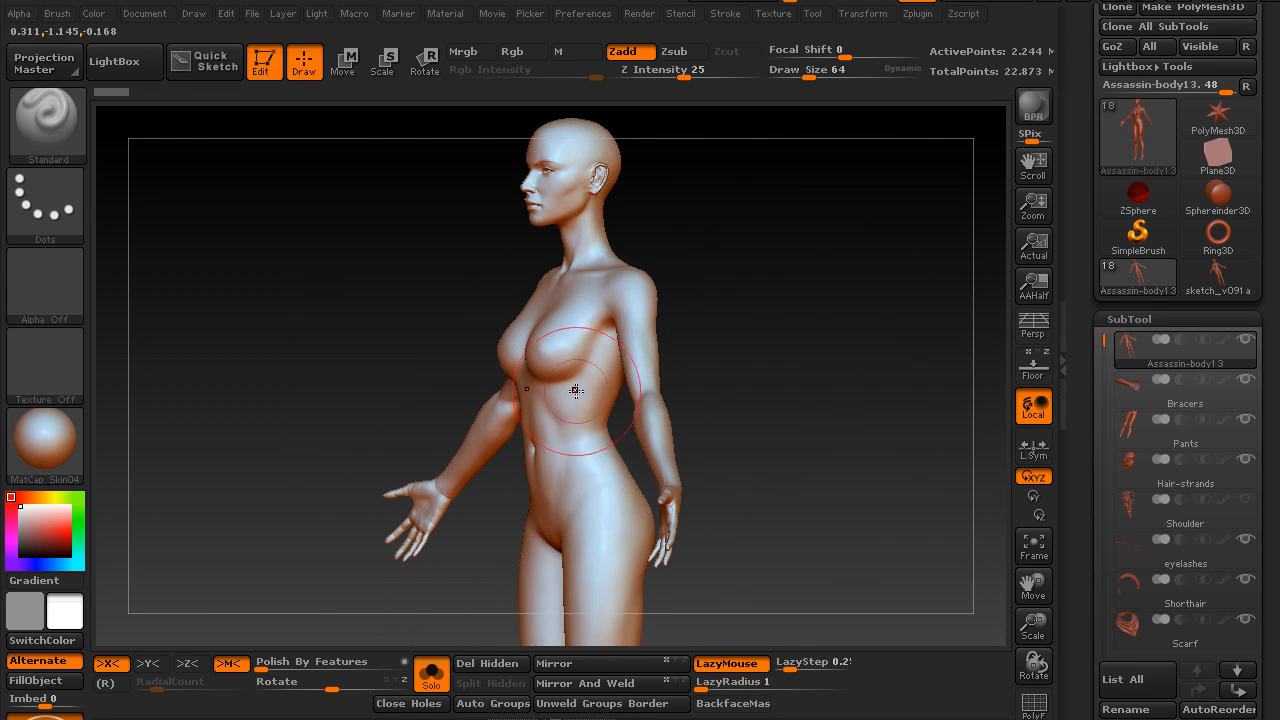
pyautogui.click(431, 672)
pyautogui.moveTo(771, 323)
pyautogui.mouseDown()
pyautogui.moveTo(801, 327)
pyautogui.moveTo(757, 351)
pyautogui.mouseUp()
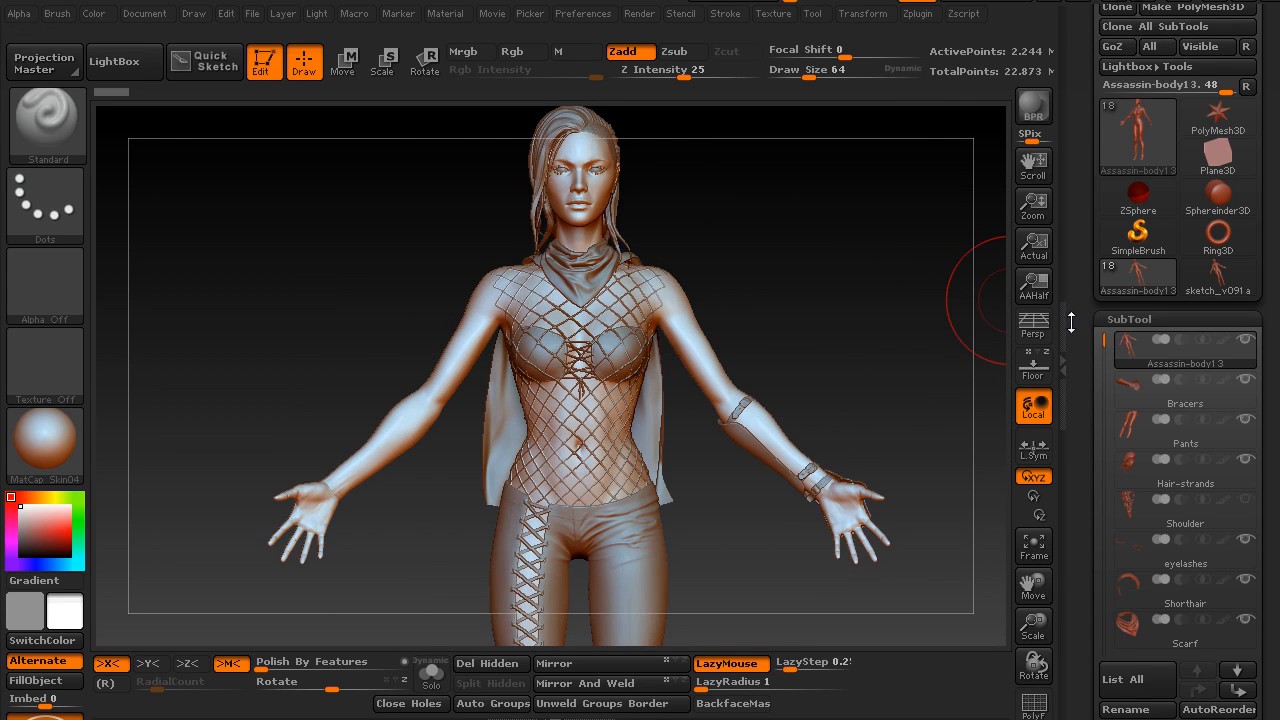
pyautogui.moveTo(1083, 375); pyautogui.dragTo(1088, 257)
pyautogui.moveTo(769, 284); pyautogui.dragTo(740, 400)
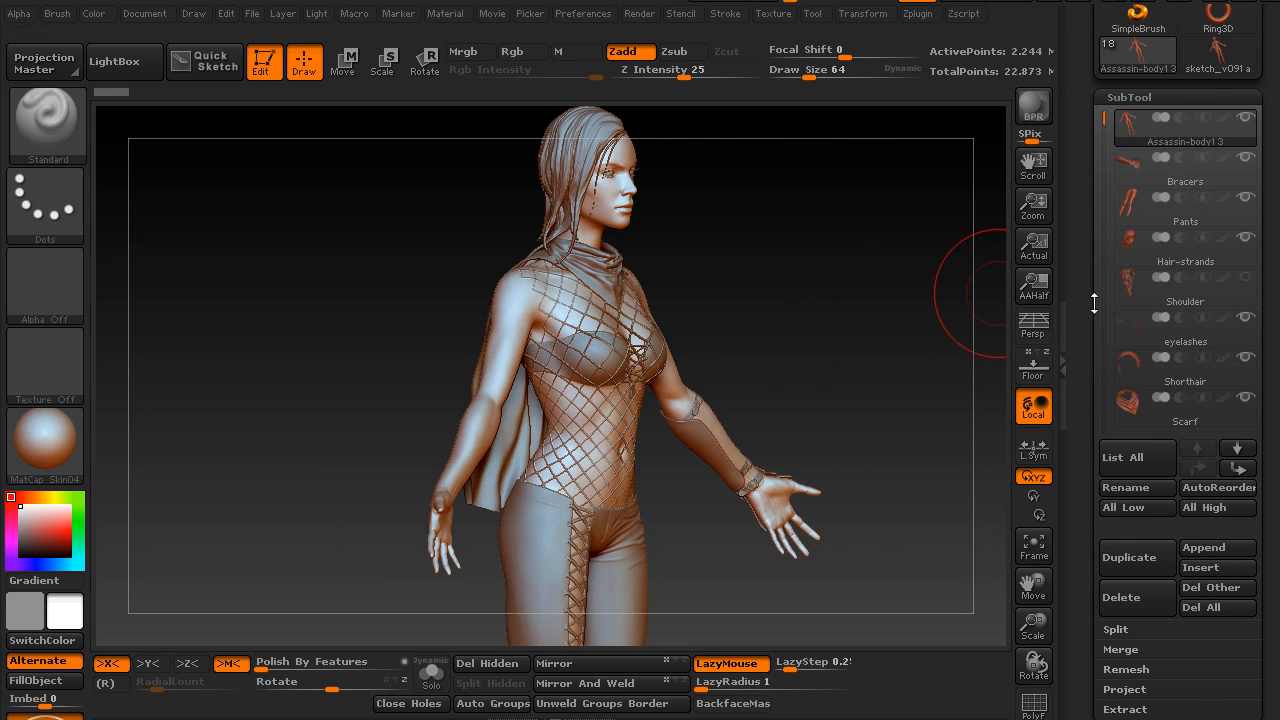
pyautogui.moveTo(824, 449); pyautogui.dragTo(833, 300)
pyautogui.moveTo(794, 243)
pyautogui.mouseDown()
pyautogui.moveTo(794, 320)
pyautogui.moveTo(735, 315)
pyautogui.mouseUp()
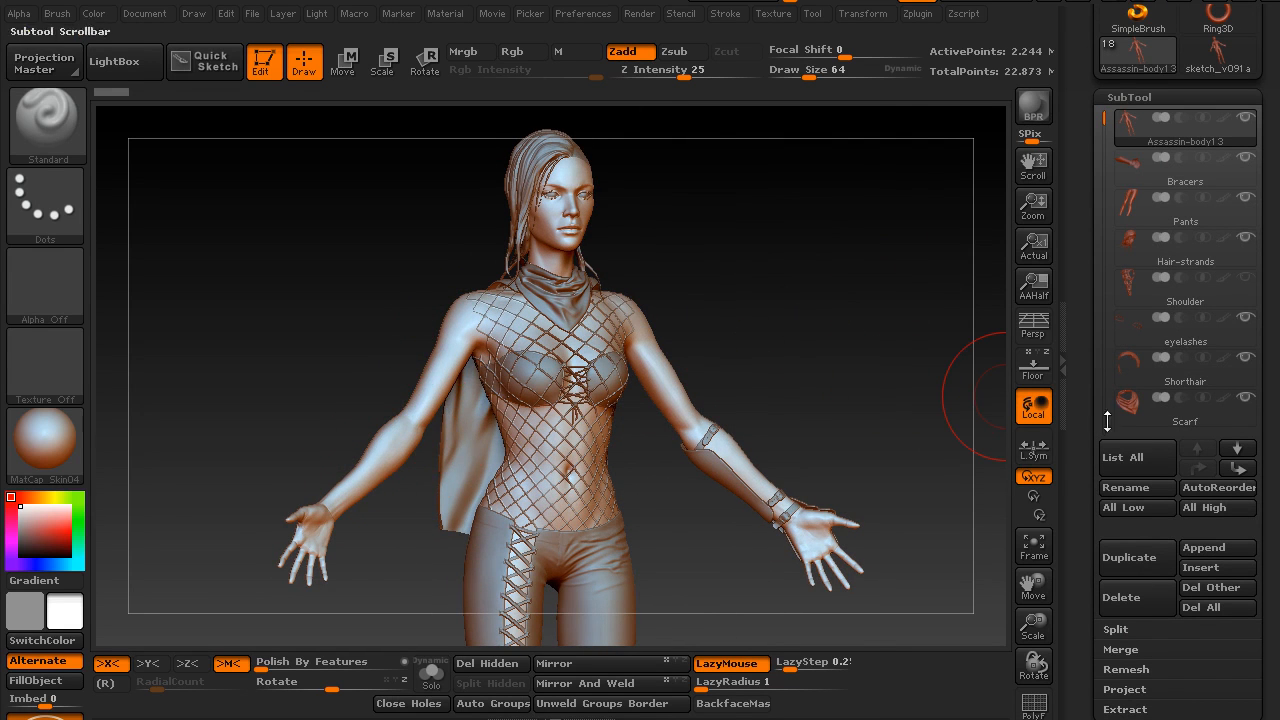
# - Expand the Merge options for the character's subtools
pyautogui.scroll(-2, 1081, 395)
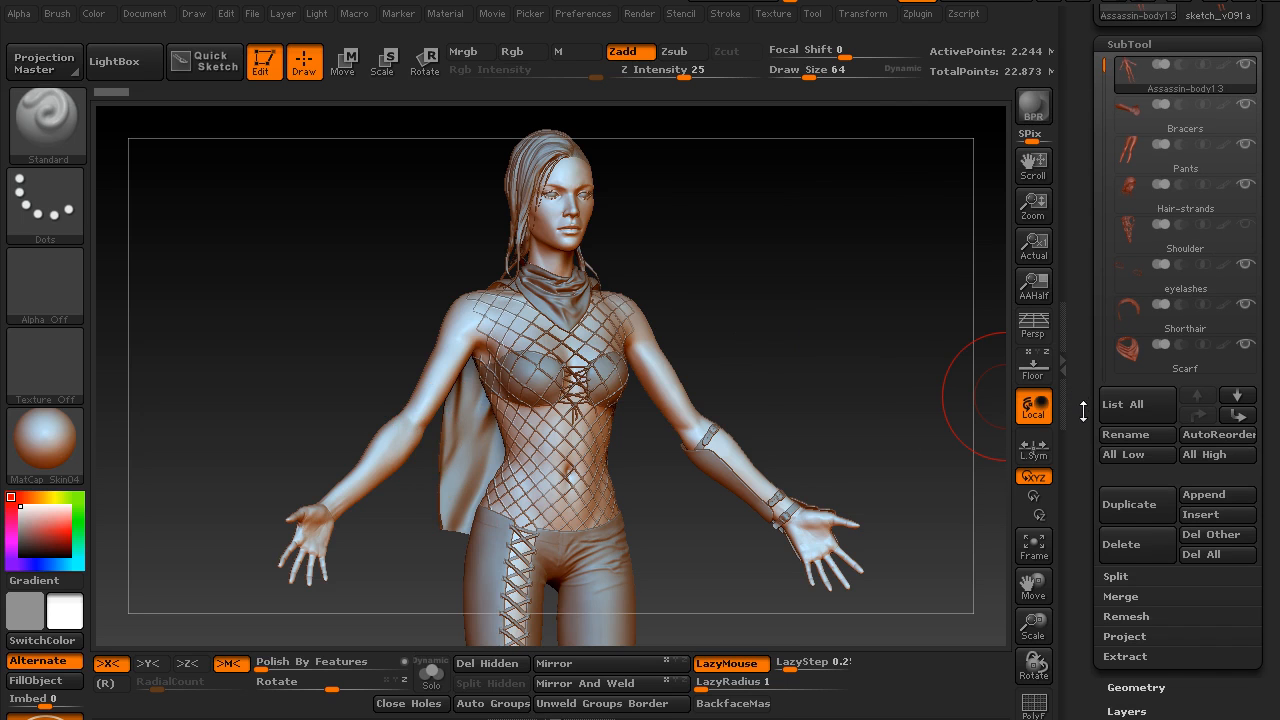
pyautogui.scroll(-2, 1083, 334)
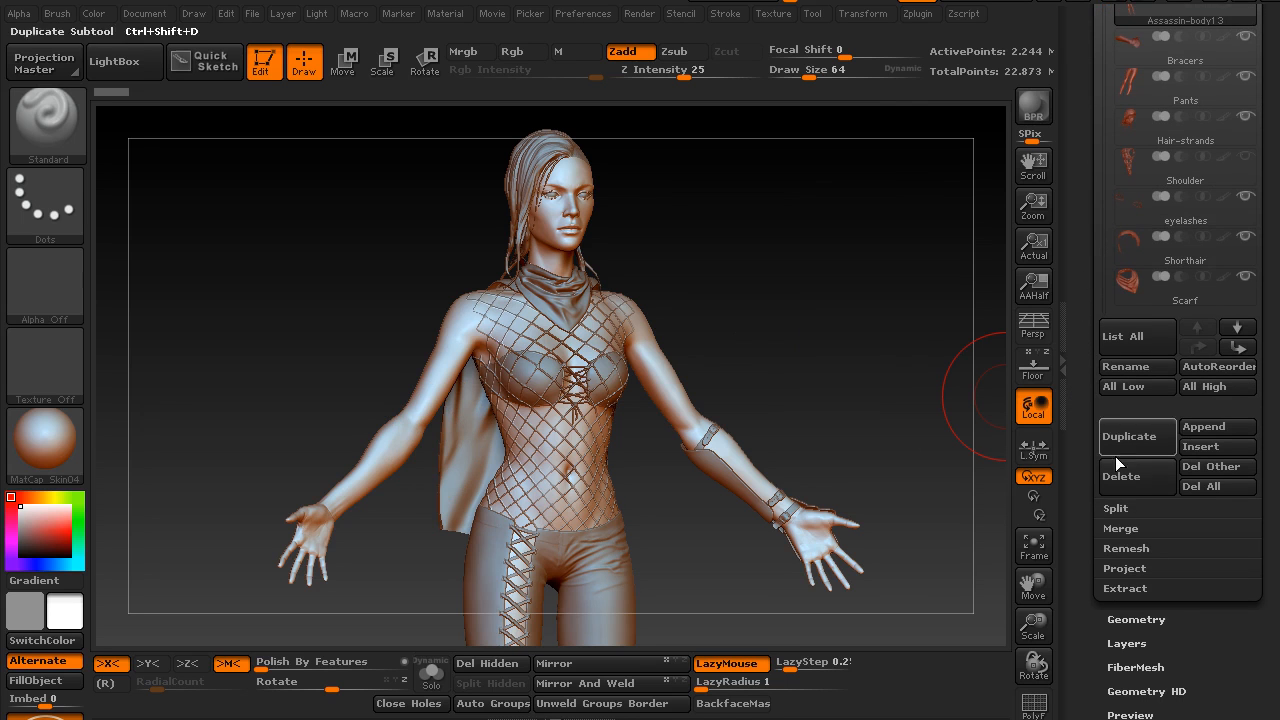
pyautogui.scroll(-6, 1080, 476)
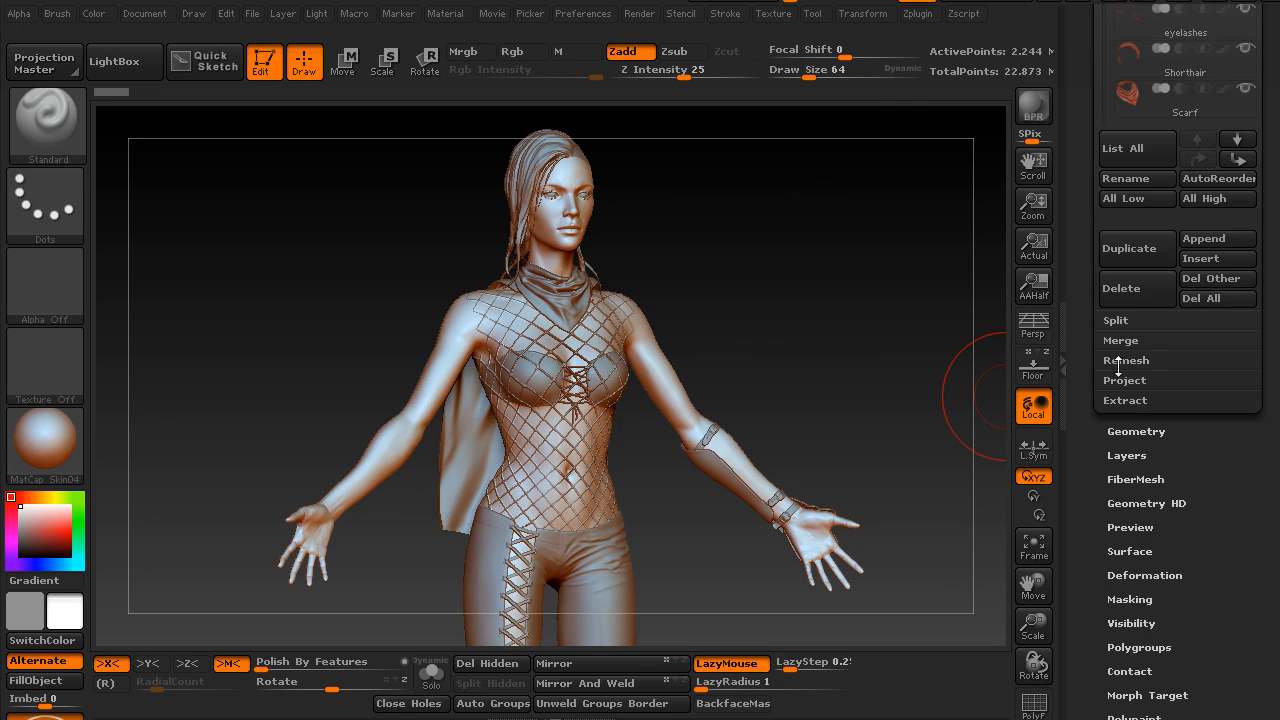
pyautogui.scroll(-1, 1088, 392)
pyautogui.click(1124, 404)
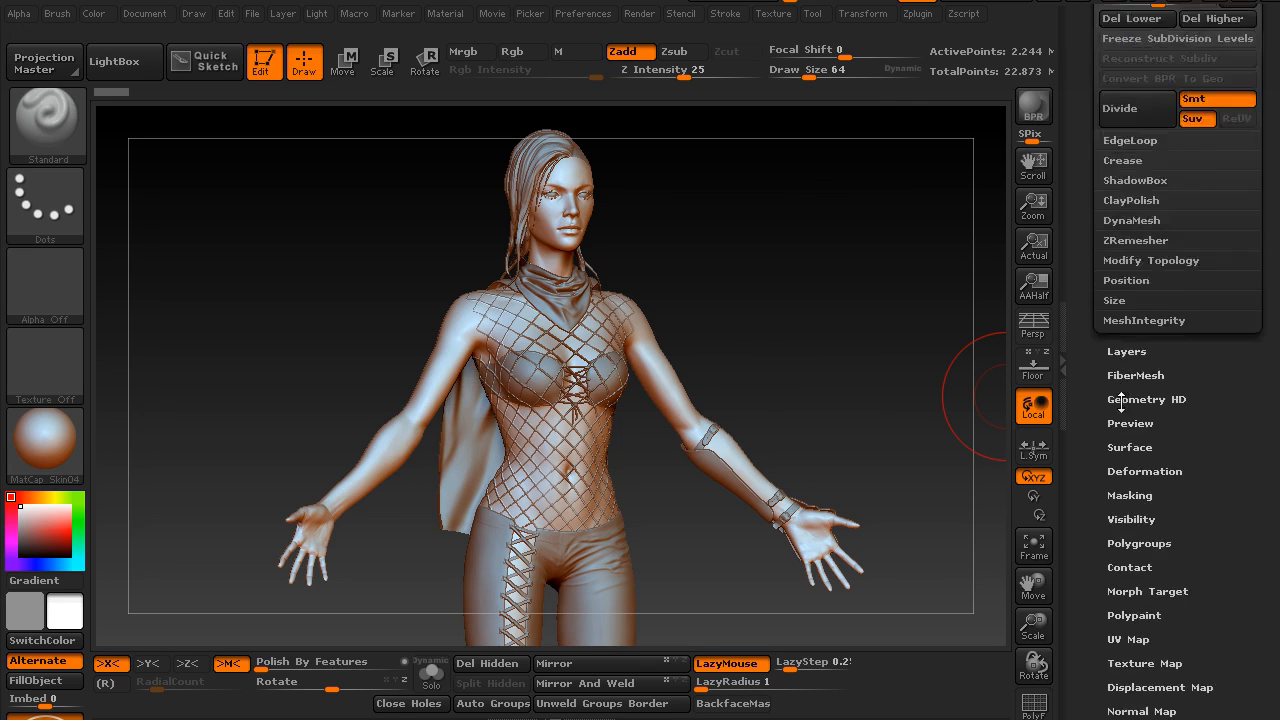
pyautogui.click(1117, 341)
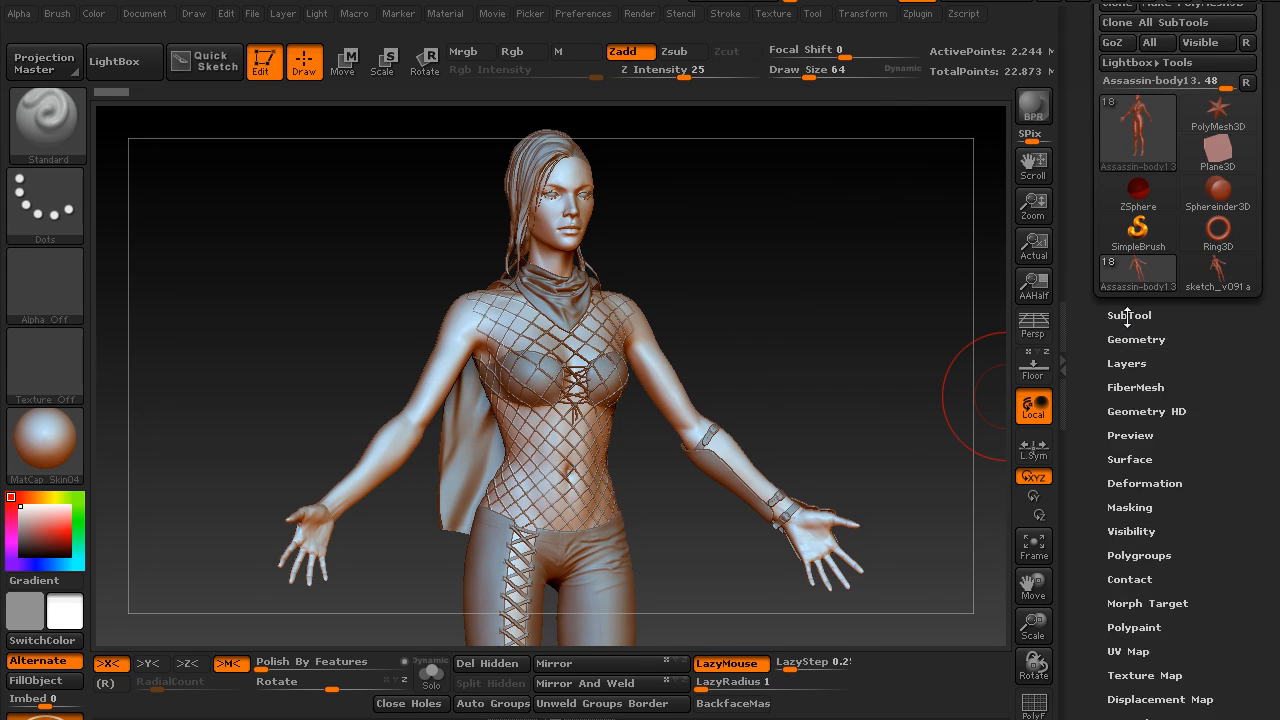
pyautogui.click(1126, 316)
pyautogui.scroll(-9, 1092, 360)
pyautogui.scroll(-1, 1097, 249)
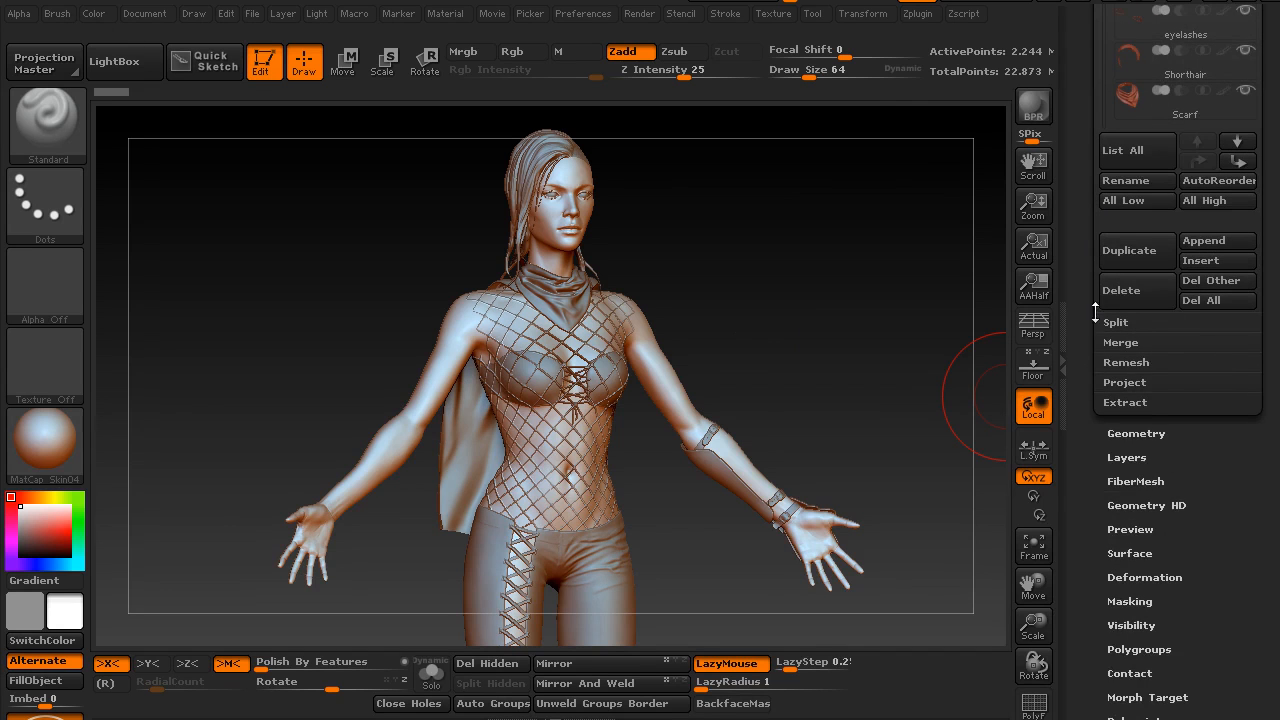
pyautogui.click(1121, 342)
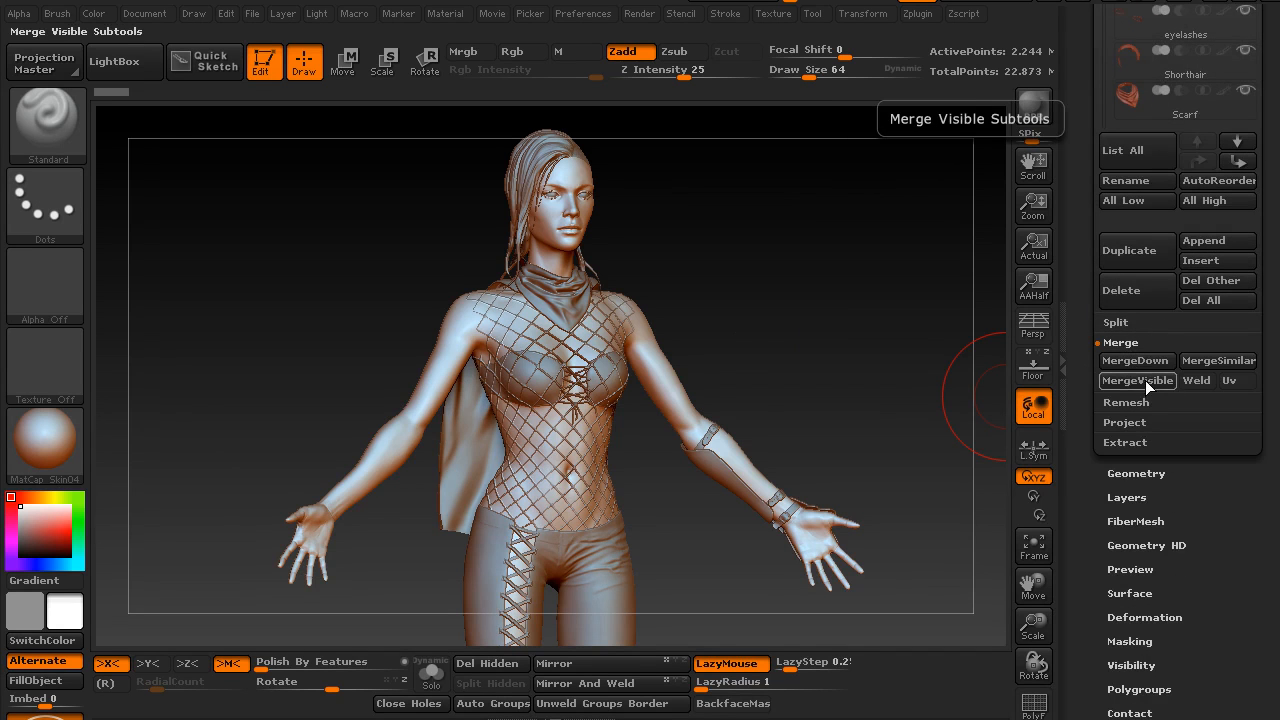
pyautogui.click(1133, 381)
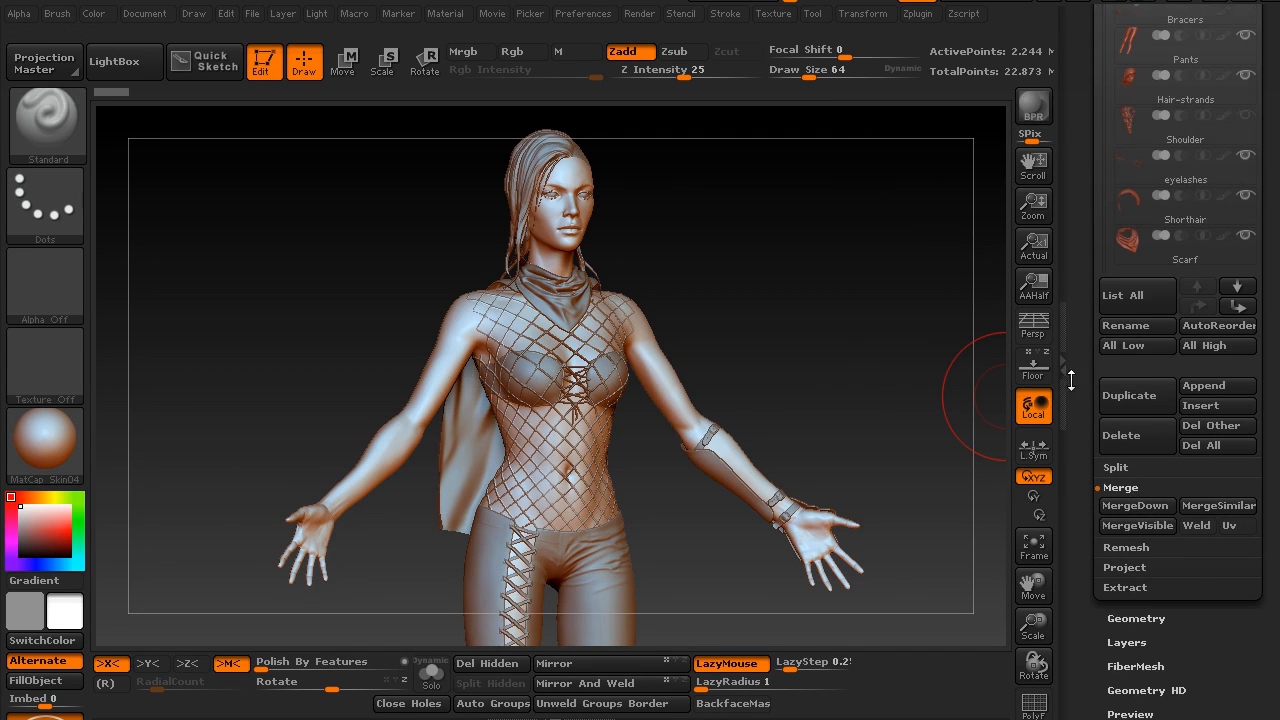
# - Merge all visible subtools into a single mesh and make the merged tool active
pyautogui.moveTo(1081, 143); pyautogui.dragTo(1102, 235)
pyautogui.moveTo(1103, 117); pyautogui.dragTo(1100, 298)
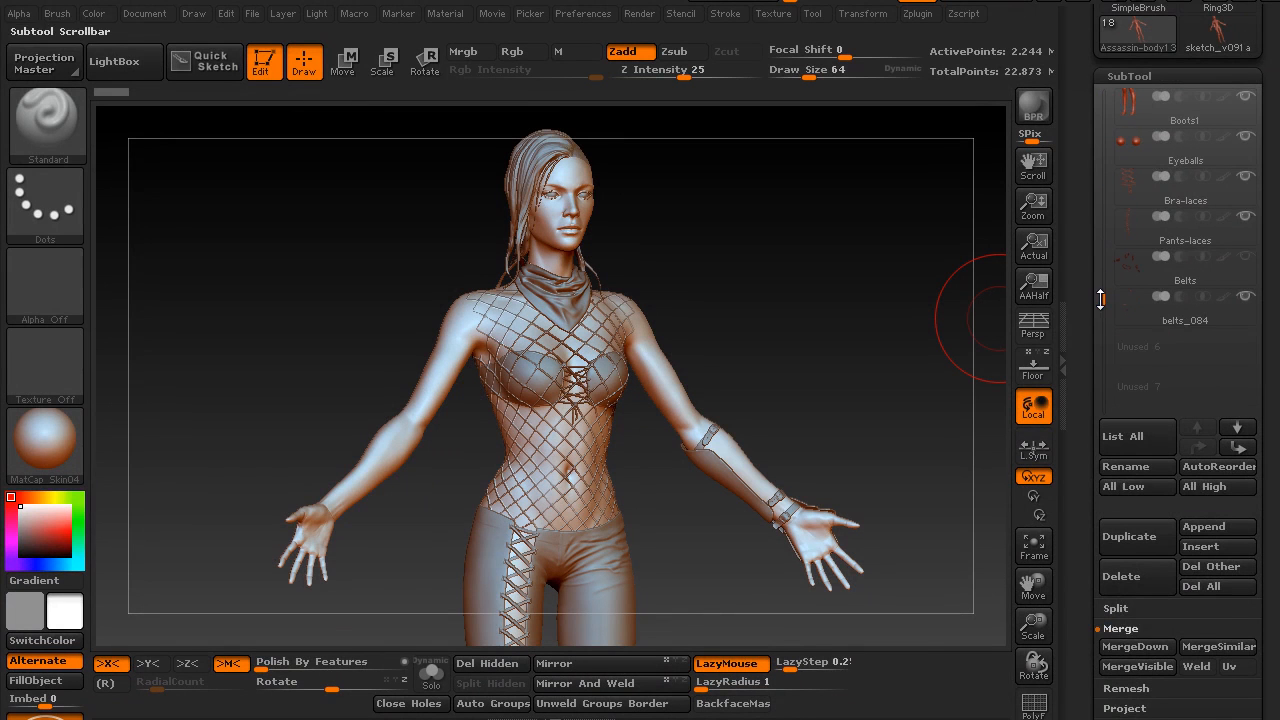
pyautogui.moveTo(1084, 550); pyautogui.dragTo(1113, 330)
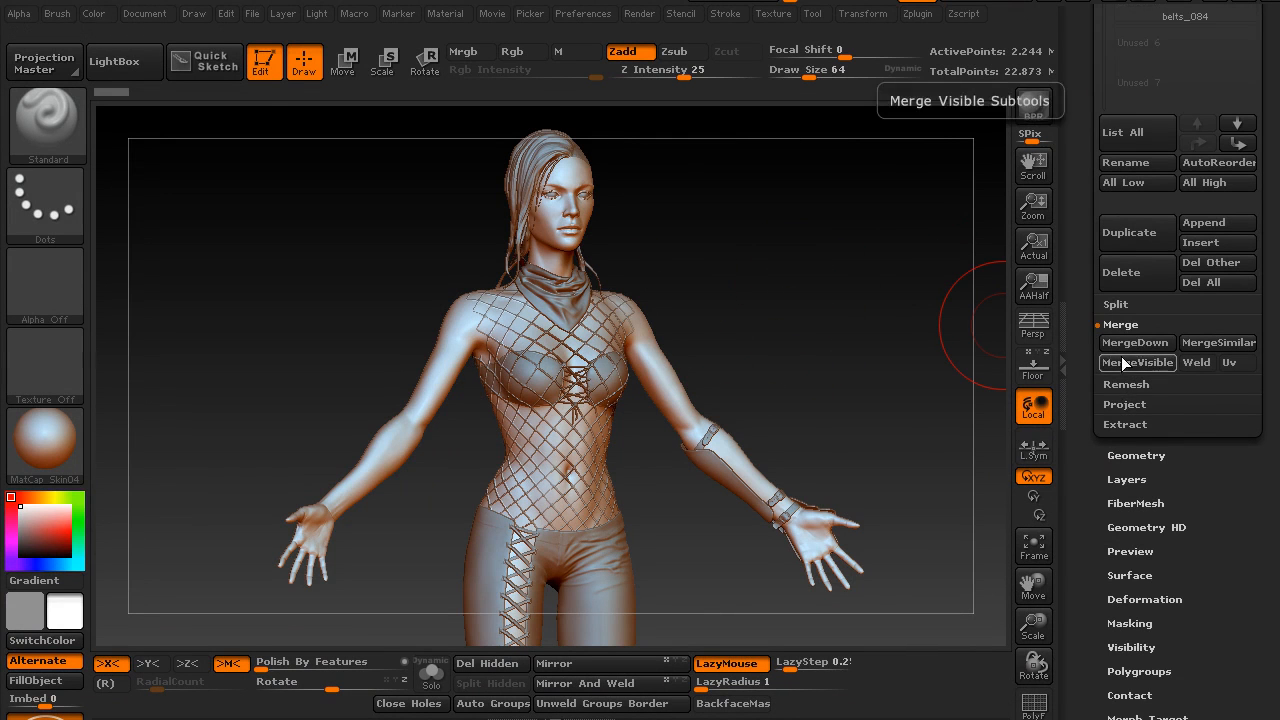
pyautogui.moveTo(1166, 238); pyautogui.dragTo(1076, 452)
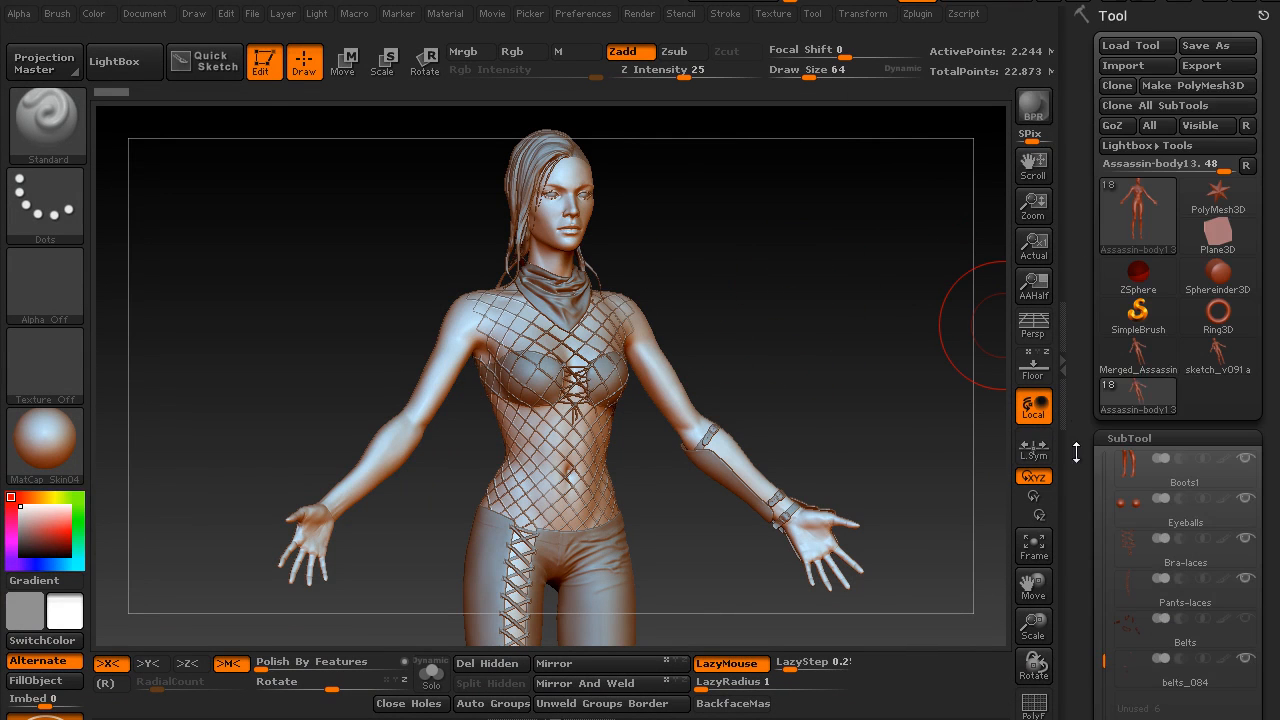
pyautogui.click(1124, 370)
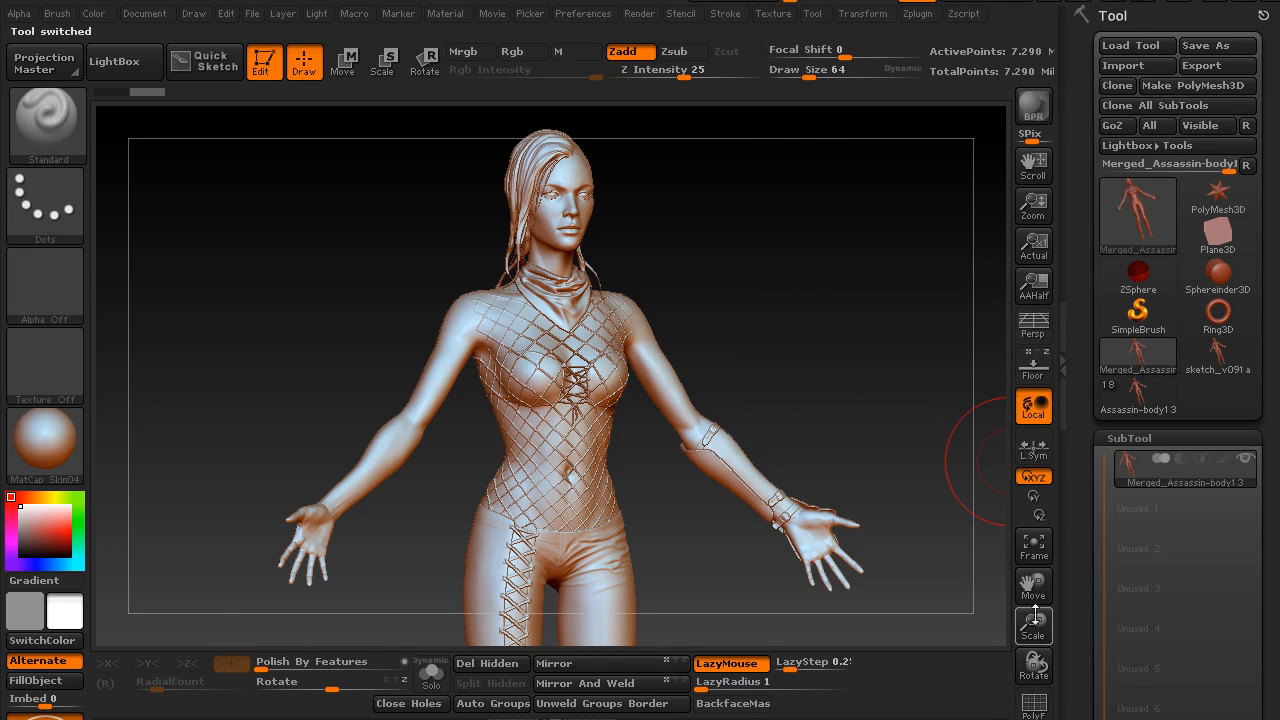
# - Inspect the merged character's polygroups and wireframe using the PolyFrame display
pyautogui.click(1035, 707)
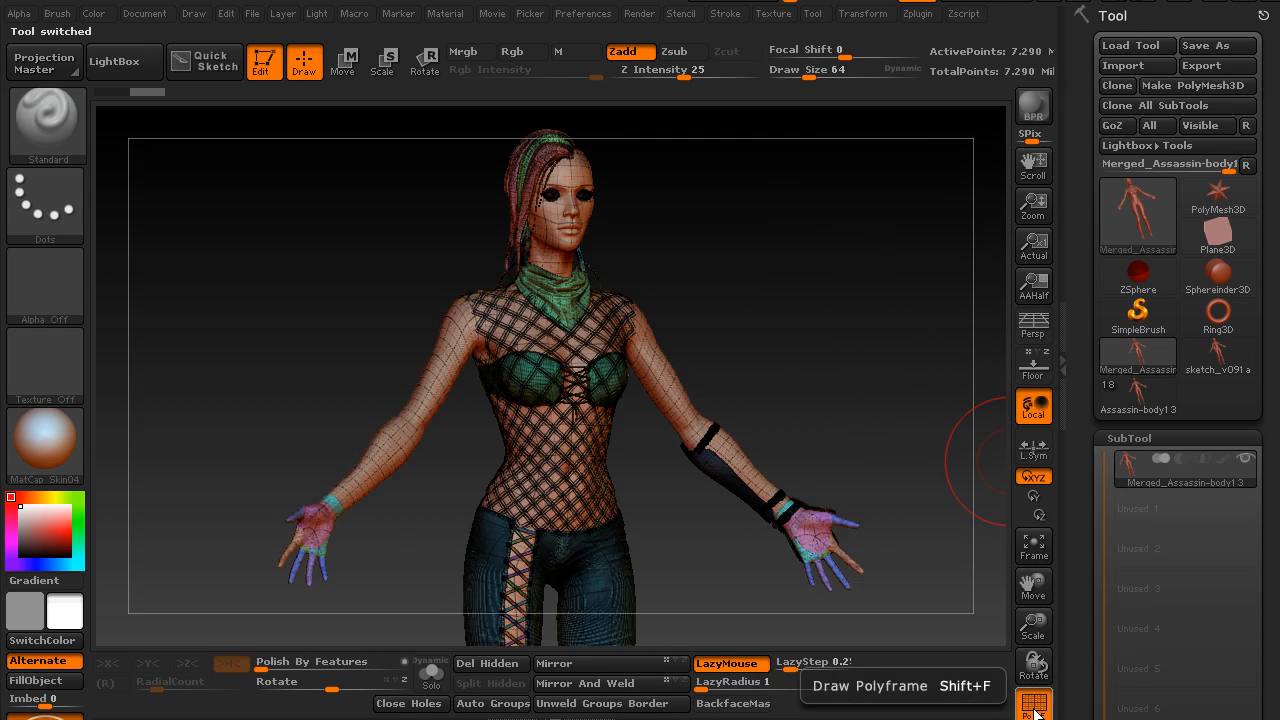
pyautogui.click(1036, 708)
pyautogui.moveTo(775, 339); pyautogui.dragTo(913, 246)
# - DynaMesh the merged character at a resolution of 512
pyautogui.moveTo(1078, 494); pyautogui.dragTo(1095, 222)
pyautogui.click(1115, 106)
pyautogui.click(1128, 222)
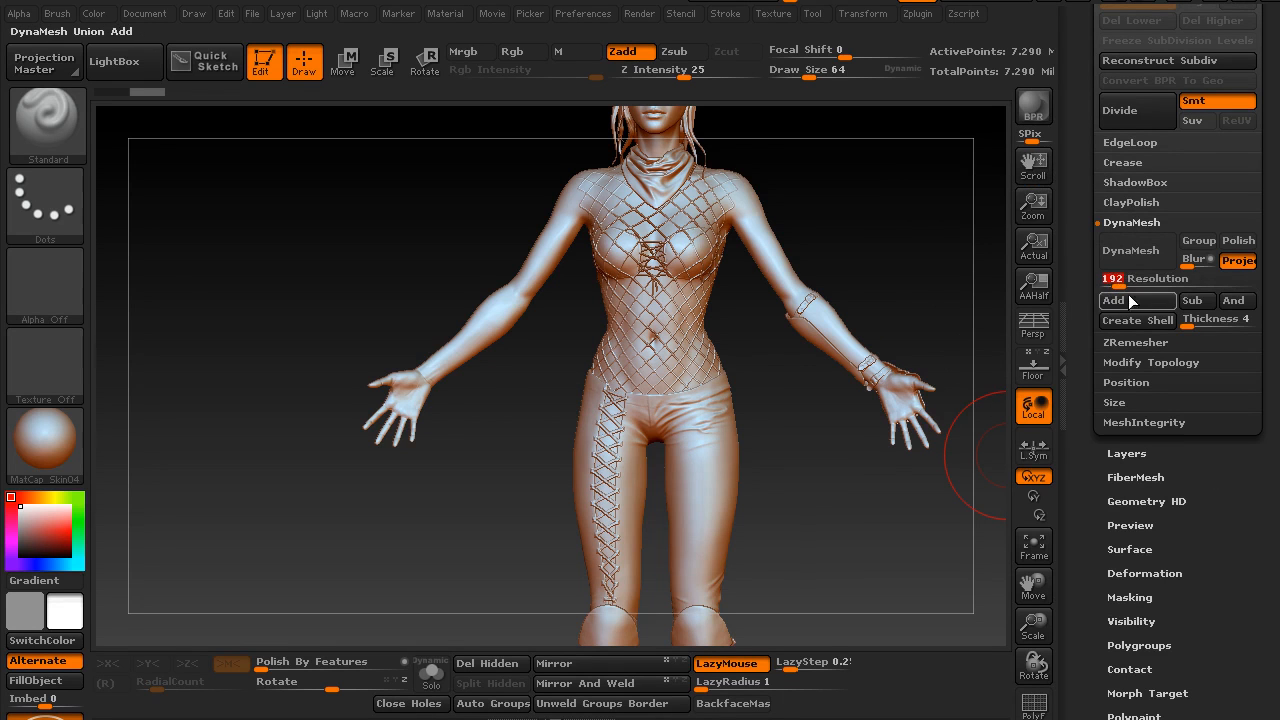
pyautogui.write('512')
pyautogui.press('Tab')
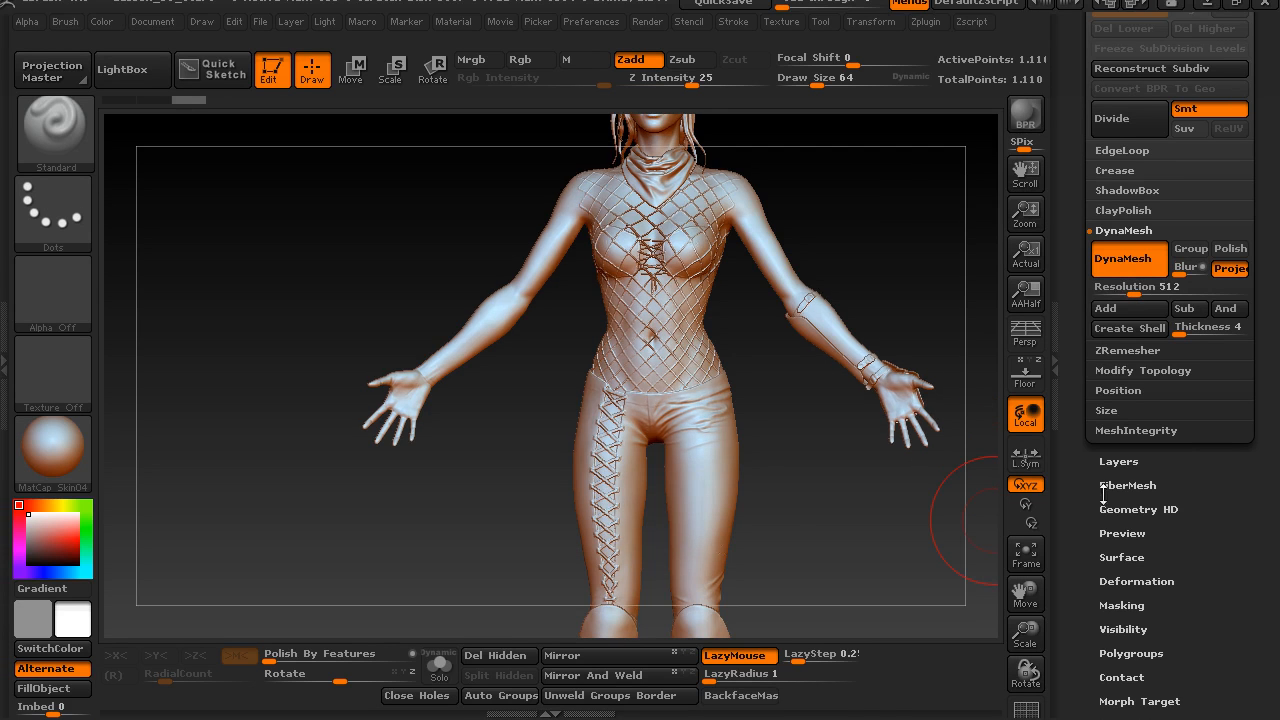
# - Examine the DynaMesh result around the waist netting and upper body, checking its topology with PolyFrame
pyautogui.moveTo(835, 521); pyautogui.dragTo(805, 525)
pyautogui.keyDown('alt'); pyautogui.moveTo(871, 257); pyautogui.dragTo(805, 425); pyautogui.keyUp('alt')
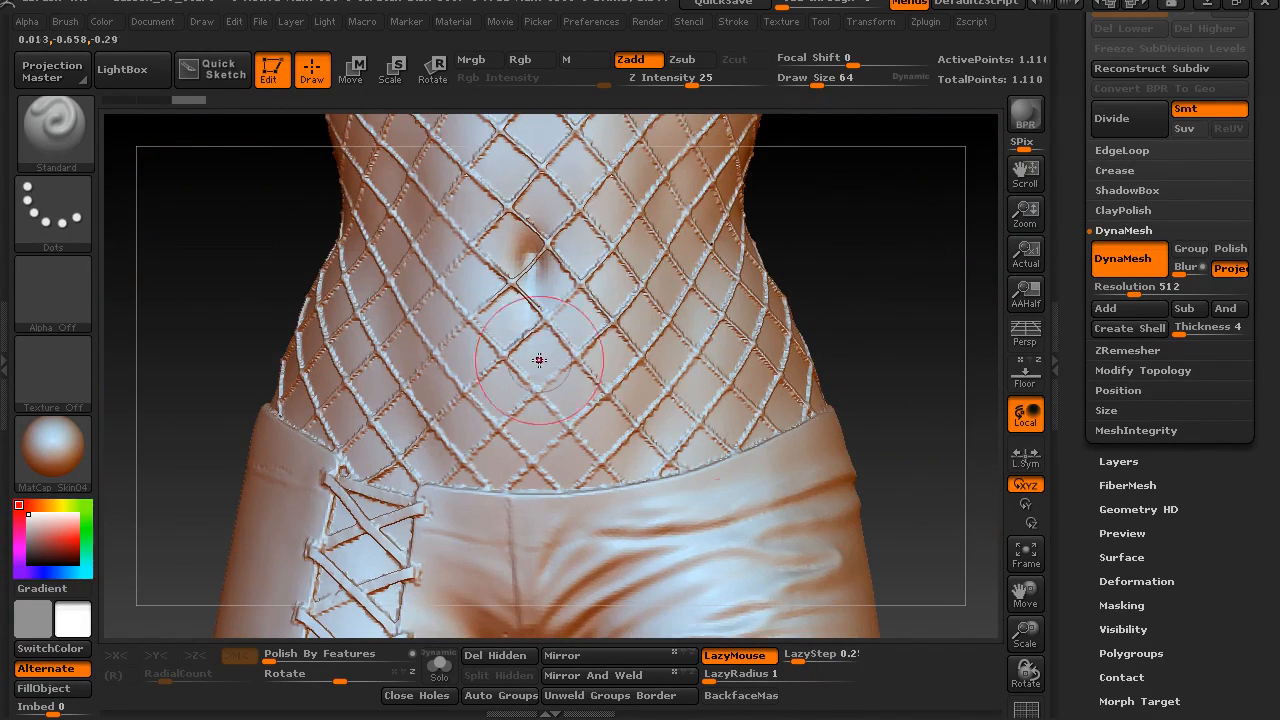
pyautogui.click(1020, 710)
pyautogui.moveTo(849, 374)
pyautogui.mouseDown()
pyautogui.moveTo(854, 323)
pyautogui.moveTo(591, 371)
pyautogui.mouseUp()
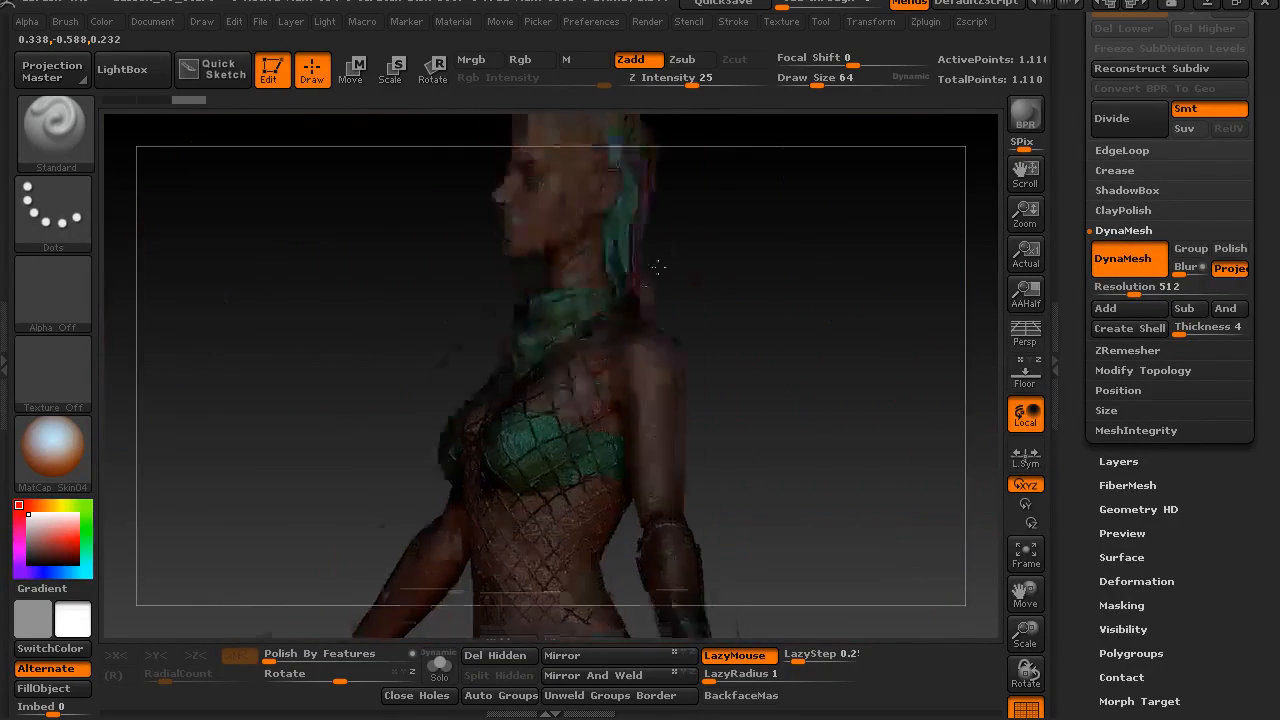
pyautogui.moveTo(810, 330); pyautogui.dragTo(995, 620)
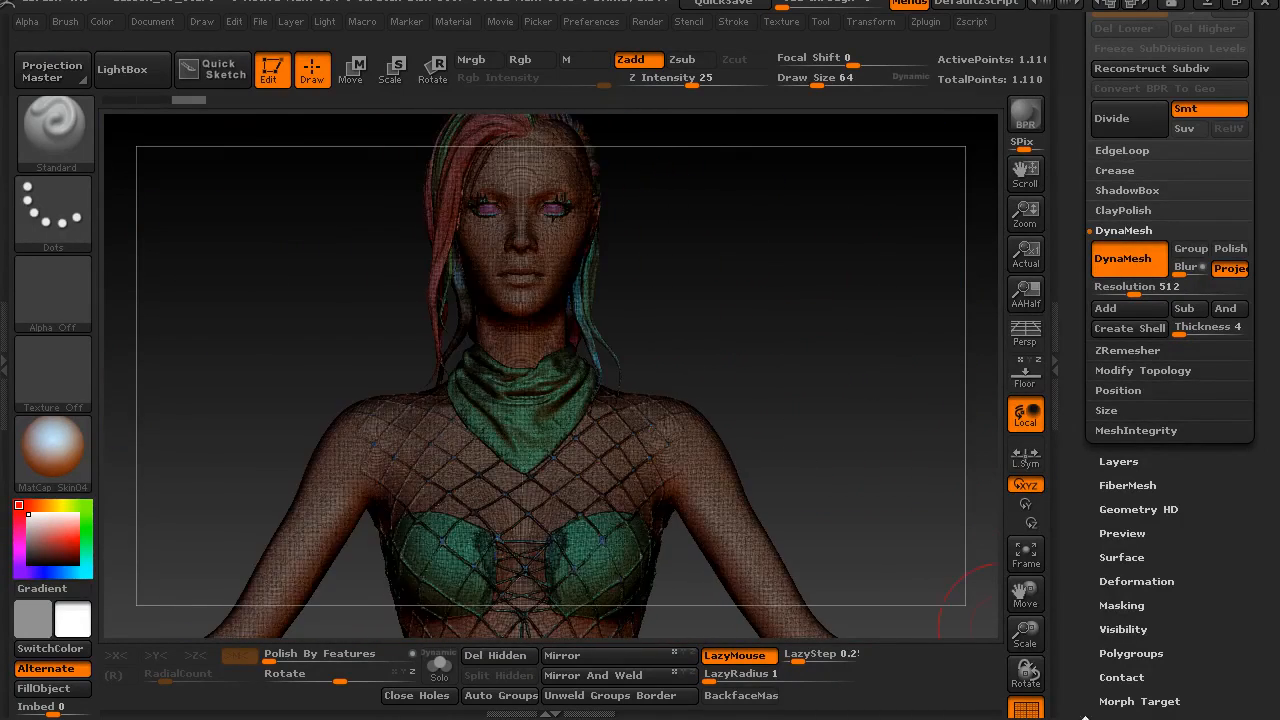
pyautogui.click(1029, 710)
# - Check the remeshed surface detail of the character from the head down to the laced pants and arms
pyautogui.moveTo(780, 400); pyautogui.dragTo(1030, 655, button='right')
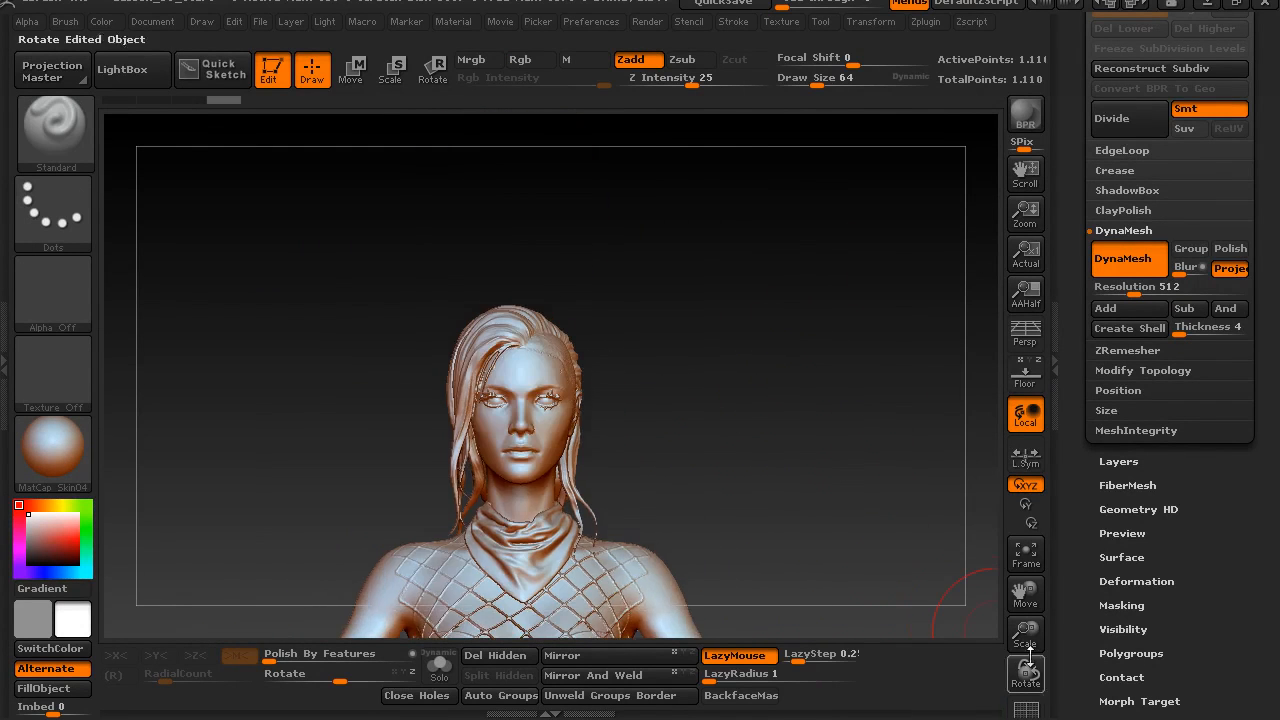
pyautogui.click(1026, 708)
pyautogui.click(1026, 708)
pyautogui.keyDown('ctrl'); pyautogui.moveTo(737, 503); pyautogui.dragTo(821, 378, button='right'); pyautogui.keyUp('ctrl')
pyautogui.keyDown('alt'); pyautogui.moveTo(754, 586); pyautogui.dragTo(785, 152, button='right'); pyautogui.keyUp('alt')
pyautogui.keyDown('alt'); pyautogui.moveTo(843, 454); pyautogui.dragTo(871, 448, button='right'); pyautogui.keyUp('alt')
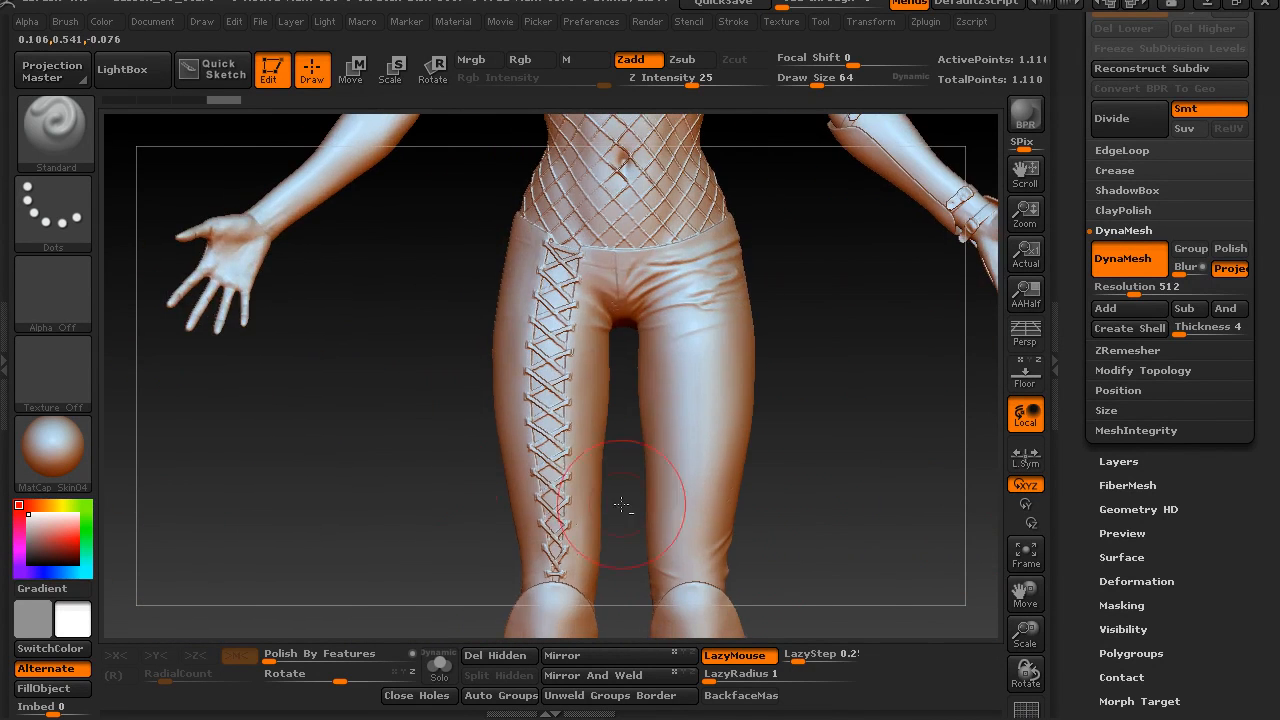
pyautogui.moveTo(247, 422); pyautogui.dragTo(382, 625)
pyautogui.moveTo(441, 421); pyautogui.dragTo(425, 327)
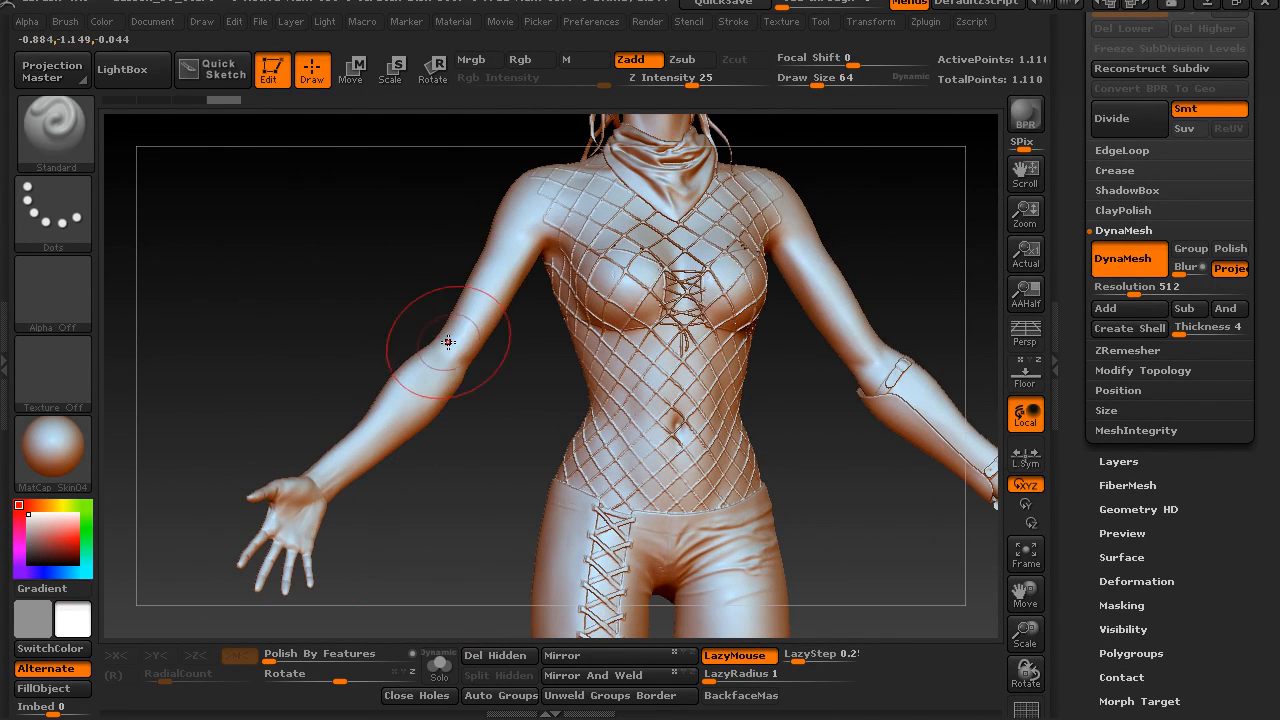
# - Turn off DynaMesh mode for the merged character and choose the ClayBuildup brush
pyautogui.click(1122, 258)
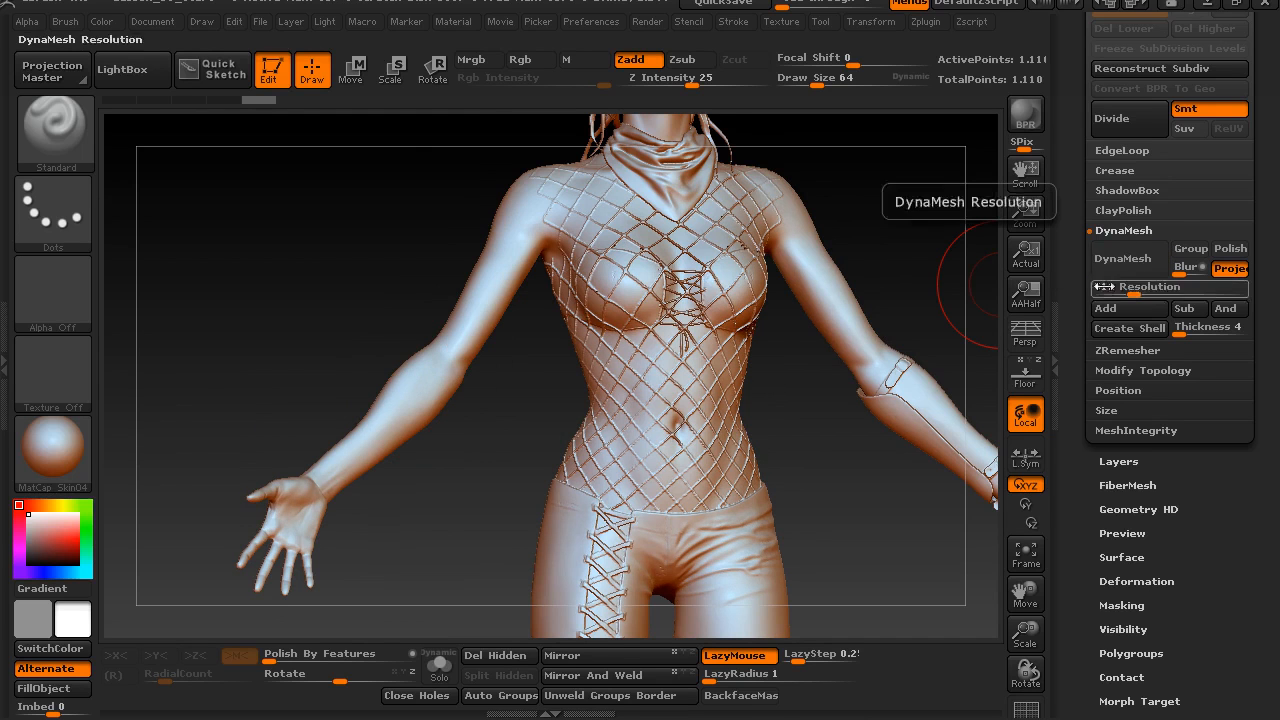
pyautogui.keyDown('alt'); pyautogui.moveTo(314, 263); pyautogui.dragTo(361, 330); pyautogui.keyUp('alt')
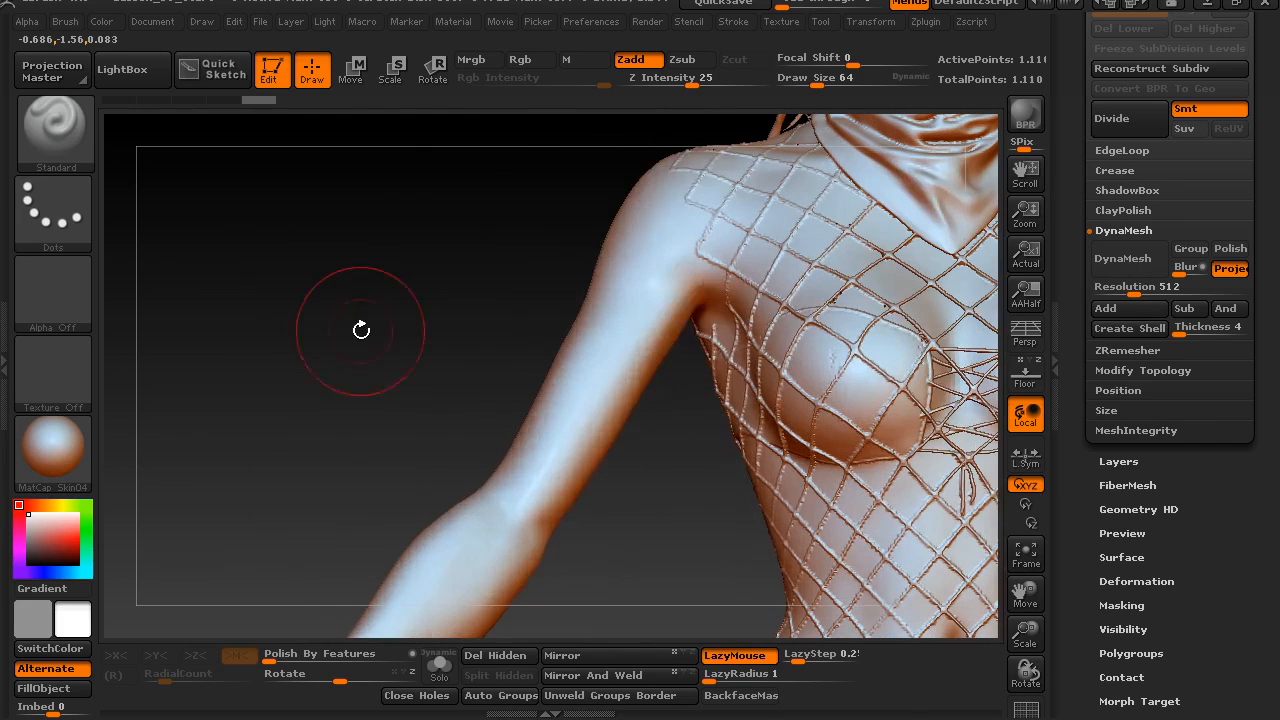
pyautogui.press('b')
pyautogui.press('c')
pyautogui.press('b')
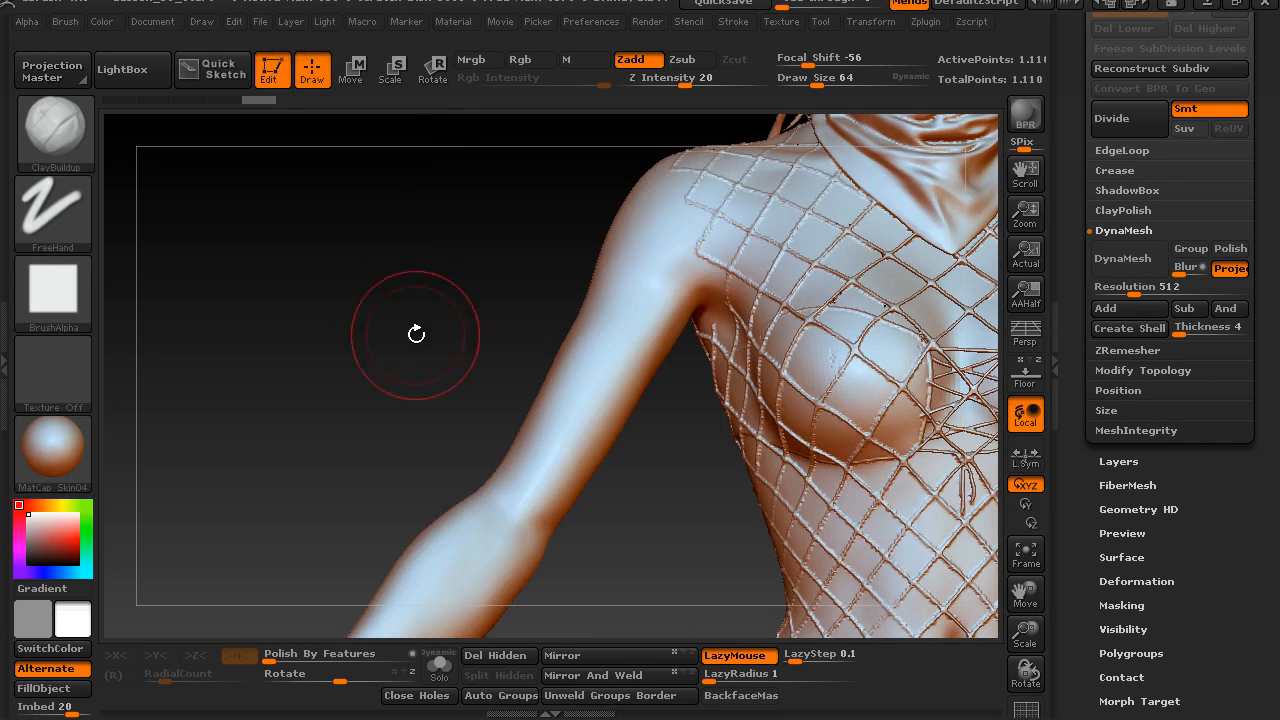
# - Sculpt the first cloth wraps around the character's right upper arm at draw size 46 and smooth their surface
pyautogui.moveTo(427, 333)
pyautogui.mouseDown()
pyautogui.moveTo(440, 350)
pyautogui.moveTo(423, 391)
pyautogui.moveTo(429, 357)
pyautogui.moveTo(576, 350)
pyautogui.mouseUp()
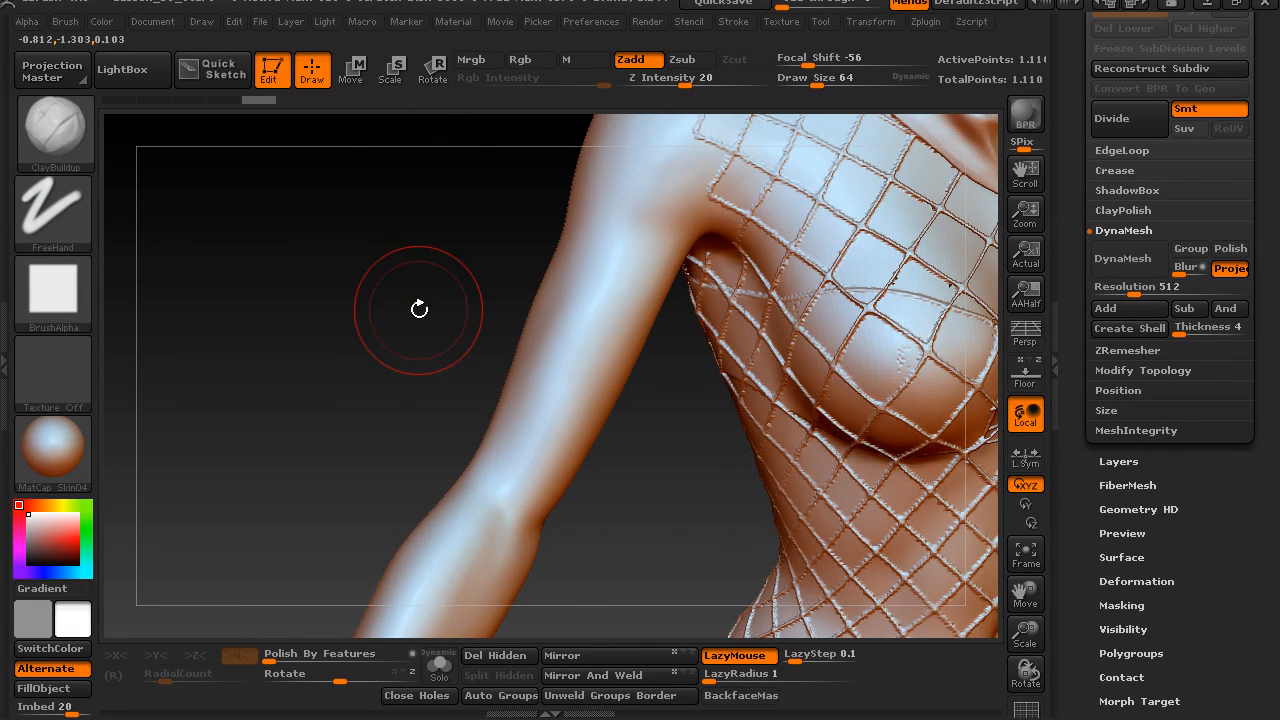
pyautogui.press('s')
pyautogui.moveTo(432, 345)
pyautogui.mouseDown()
pyautogui.moveTo(497, 386)
pyautogui.moveTo(480, 412)
pyautogui.mouseUp()
pyautogui.moveTo(541, 316); pyautogui.dragTo(564, 307)
pyautogui.moveTo(640, 430); pyautogui.dragTo(580, 458)
pyautogui.moveTo(572, 288); pyautogui.dragTo(605, 290)
pyautogui.moveTo(690, 446); pyautogui.dragTo(616, 392)
pyautogui.moveTo(437, 372); pyautogui.dragTo(583, 342)
pyautogui.press('shift')
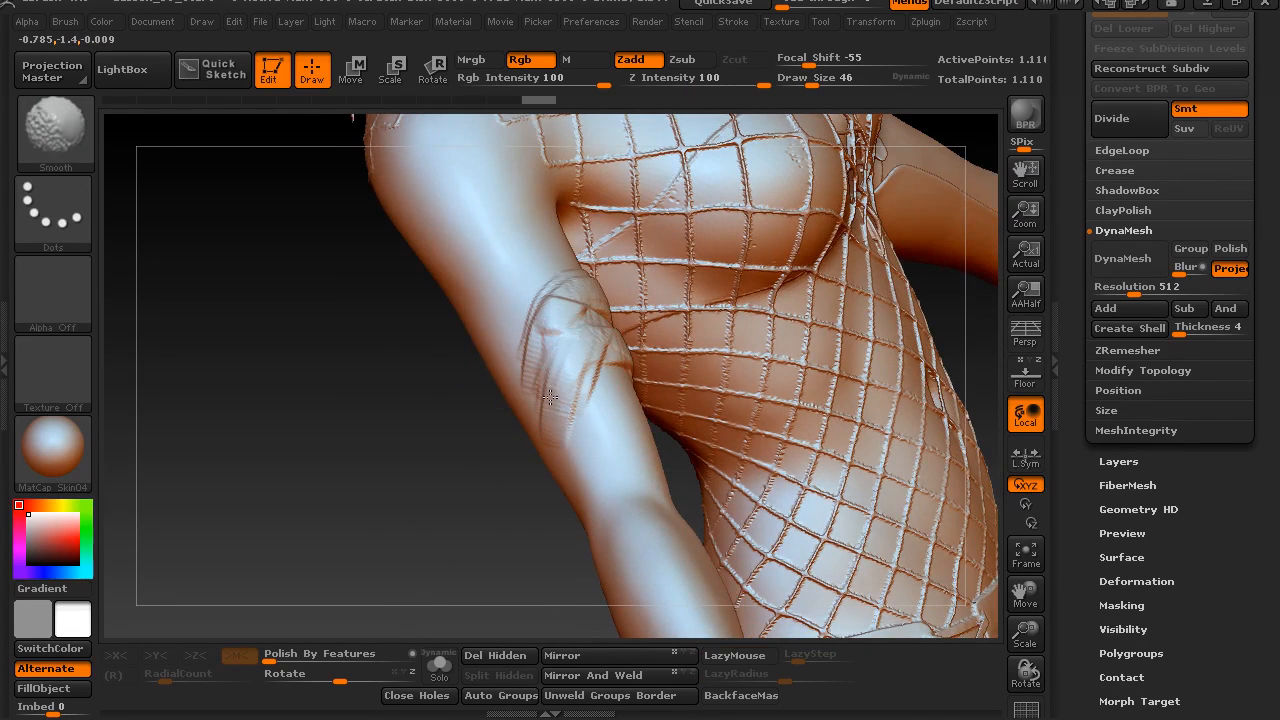
pyautogui.keyDown('shift'); pyautogui.moveTo(582, 286); pyautogui.dragTo(577, 306); pyautogui.keyUp('shift')
# - Add overlapping diagonal wrap strokes around the outer side and front of the right upper arm
pyautogui.moveTo(424, 514); pyautogui.dragTo(640, 505)
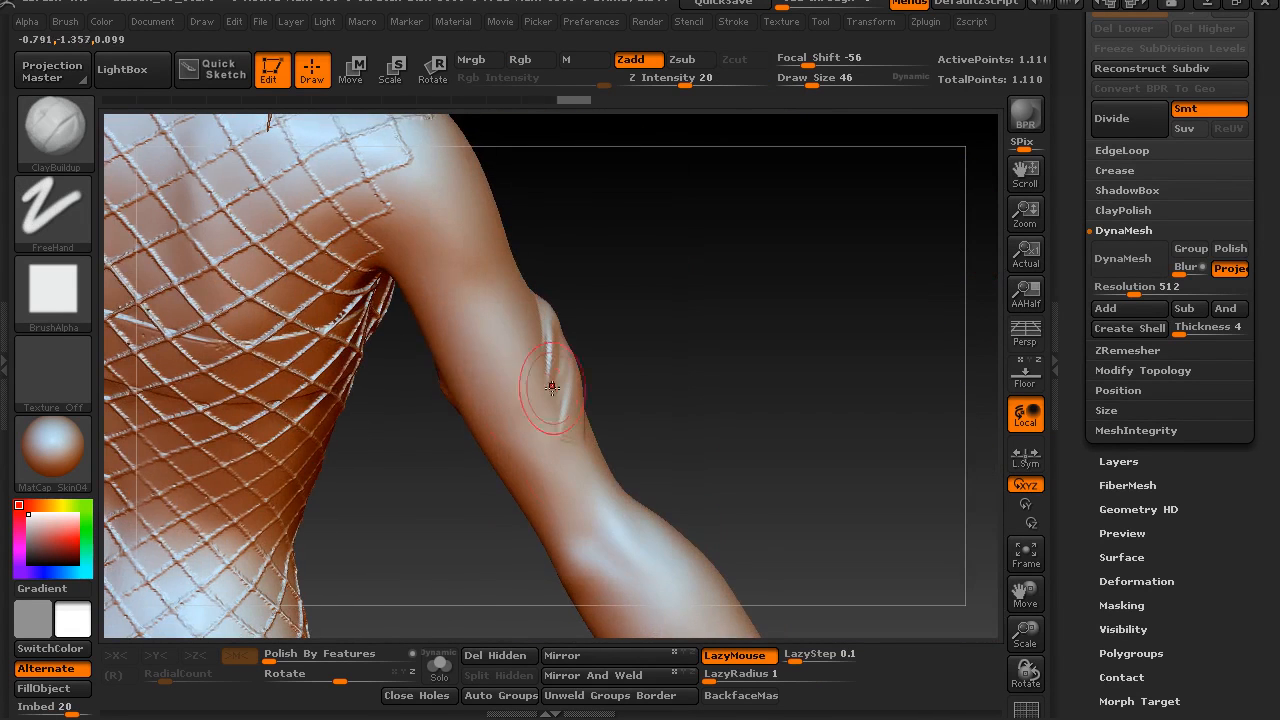
pyautogui.moveTo(556, 405)
pyautogui.mouseDown()
pyautogui.moveTo(462, 390)
pyautogui.moveTo(530, 420)
pyautogui.mouseUp()
pyautogui.moveTo(530, 420)
pyautogui.mouseDown(button='right')
pyautogui.moveTo(600, 380)
pyautogui.moveTo(540, 452)
pyautogui.moveTo(651, 397)
pyautogui.mouseUp(button='right')
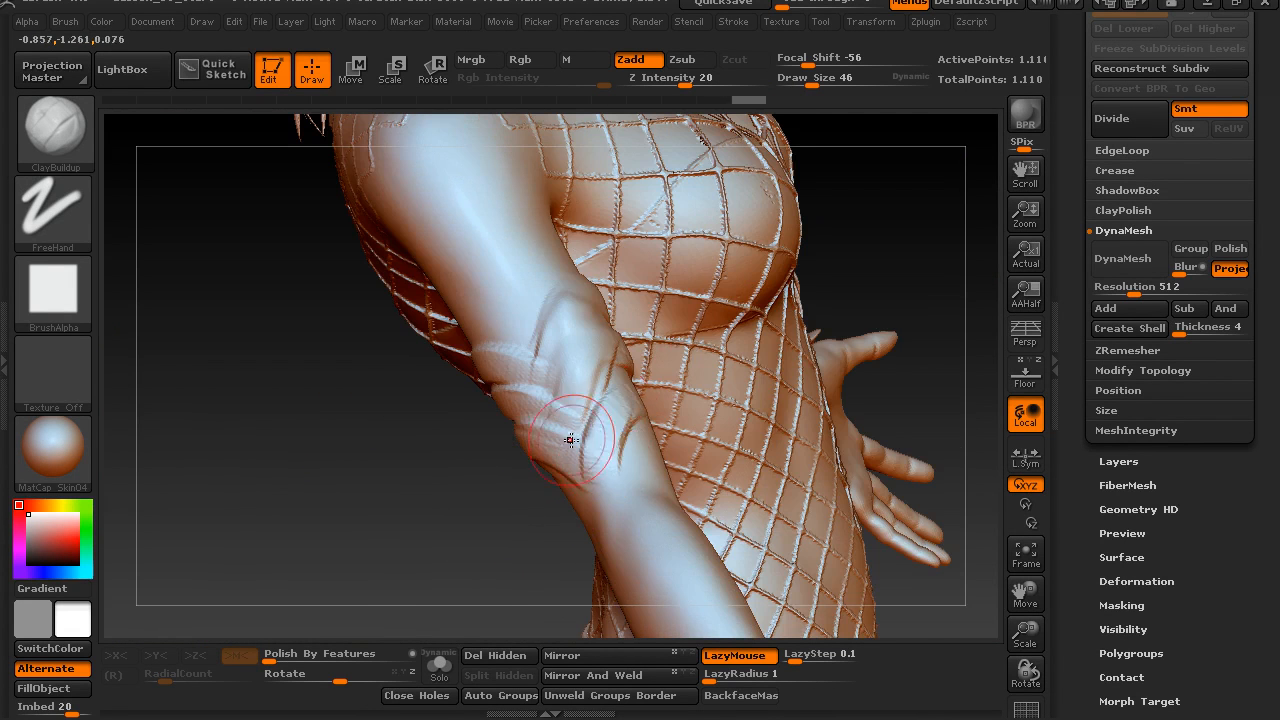
pyautogui.moveTo(570, 440); pyautogui.dragTo(519, 487, button='right')
pyautogui.moveTo(639, 403); pyautogui.dragTo(687, 398, button='right')
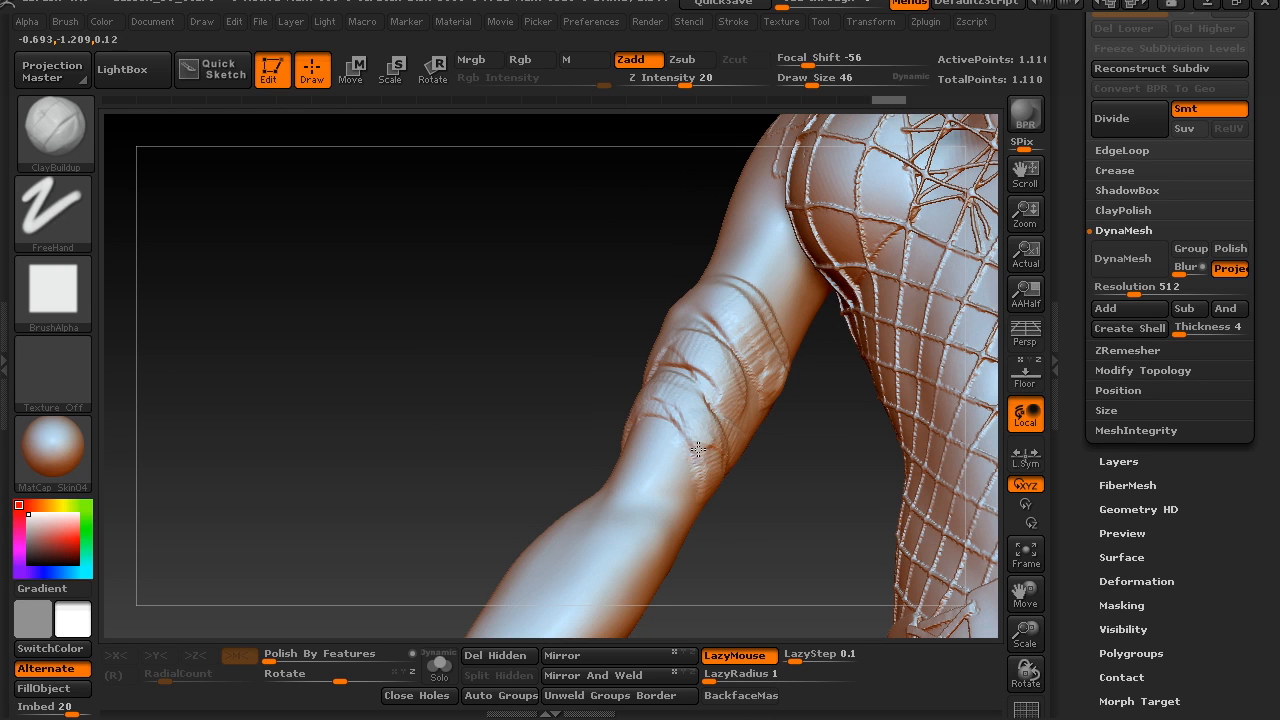
pyautogui.moveTo(676, 360); pyautogui.dragTo(640, 466, button='right')
pyautogui.moveTo(542, 522); pyautogui.dragTo(614, 495, button='right')
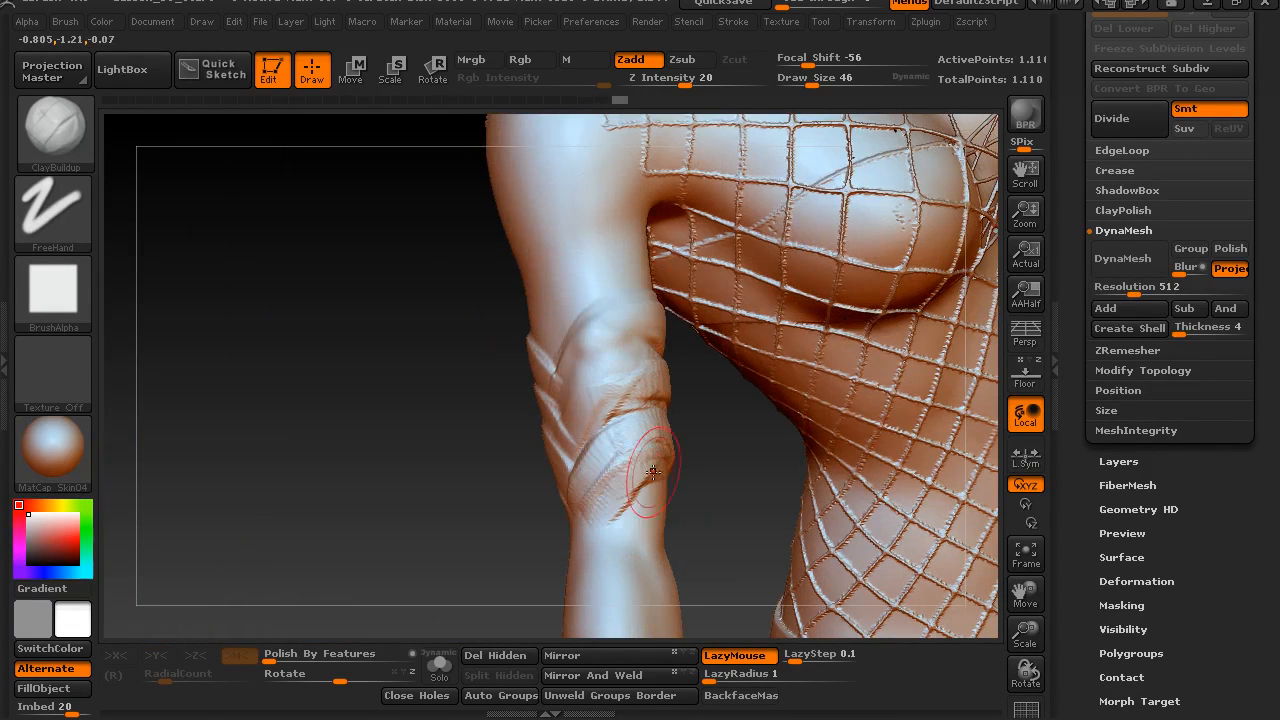
# - Continue the braided wrap over the back of the right upper arm and build up its upper edge
pyautogui.moveTo(733, 461); pyautogui.dragTo(500, 343, button='right')
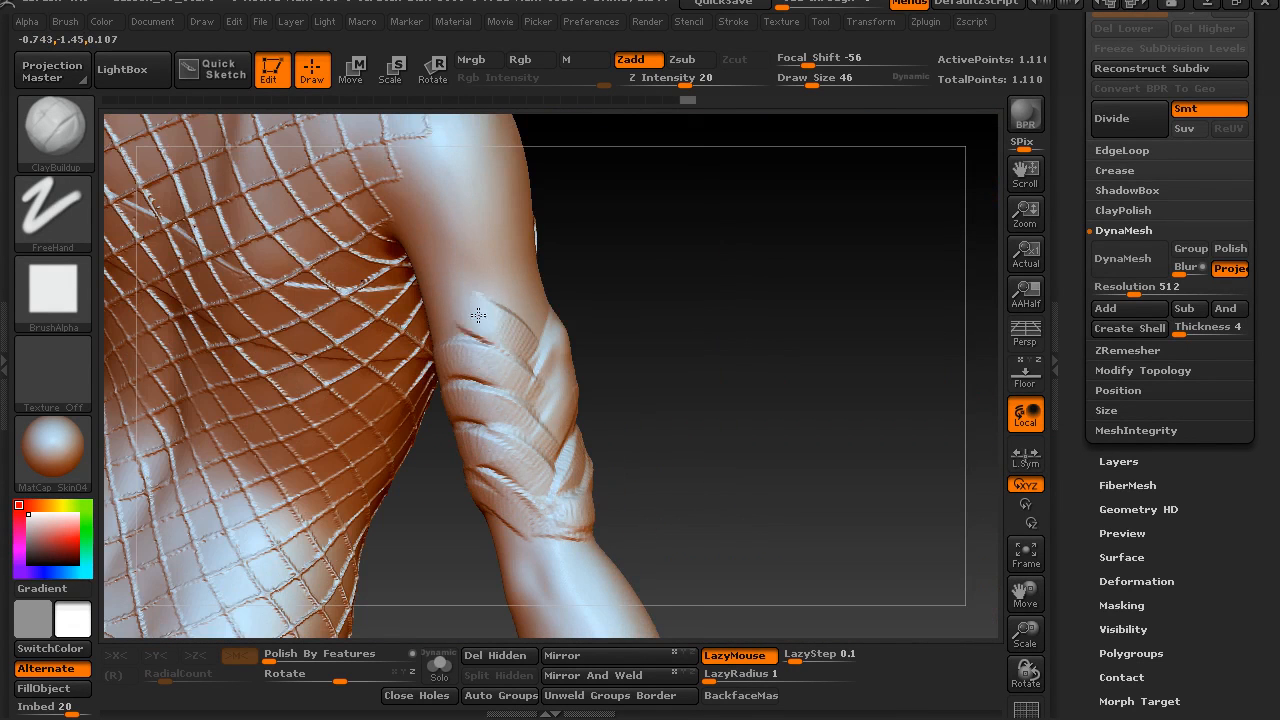
pyautogui.moveTo(666, 277); pyautogui.dragTo(526, 263, button='right')
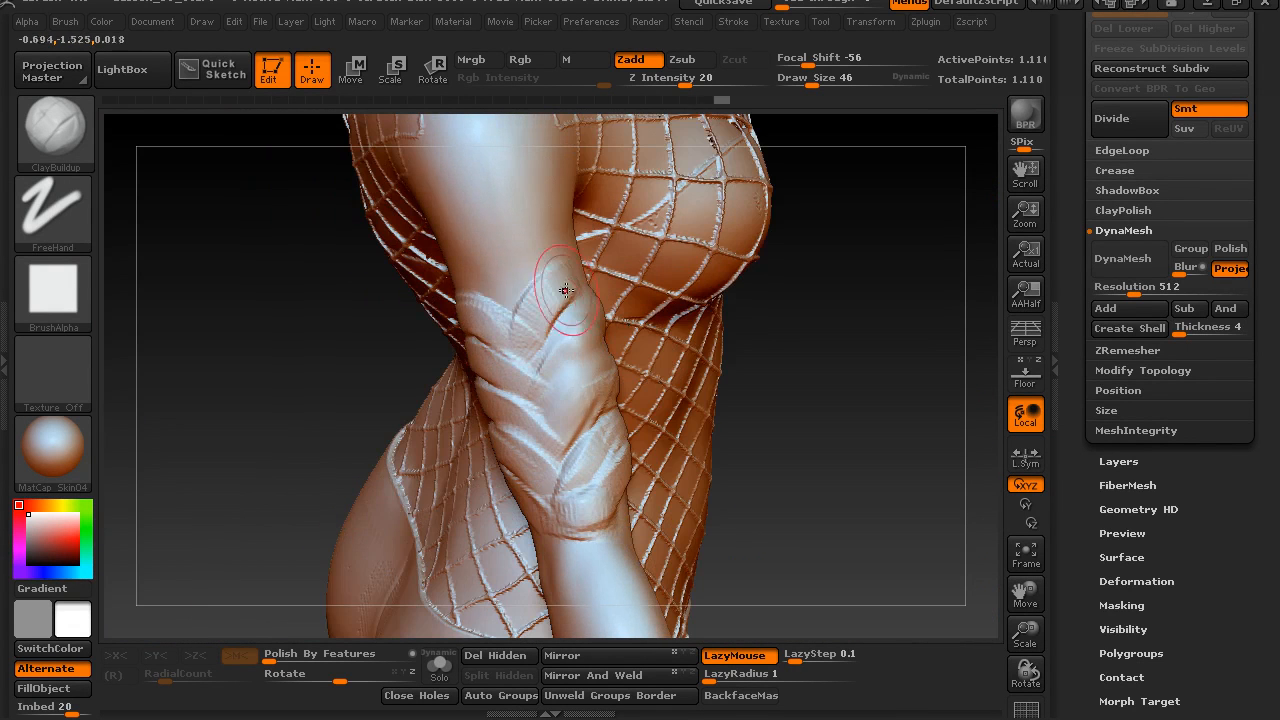
pyautogui.moveTo(365, 375); pyautogui.dragTo(318, 382)
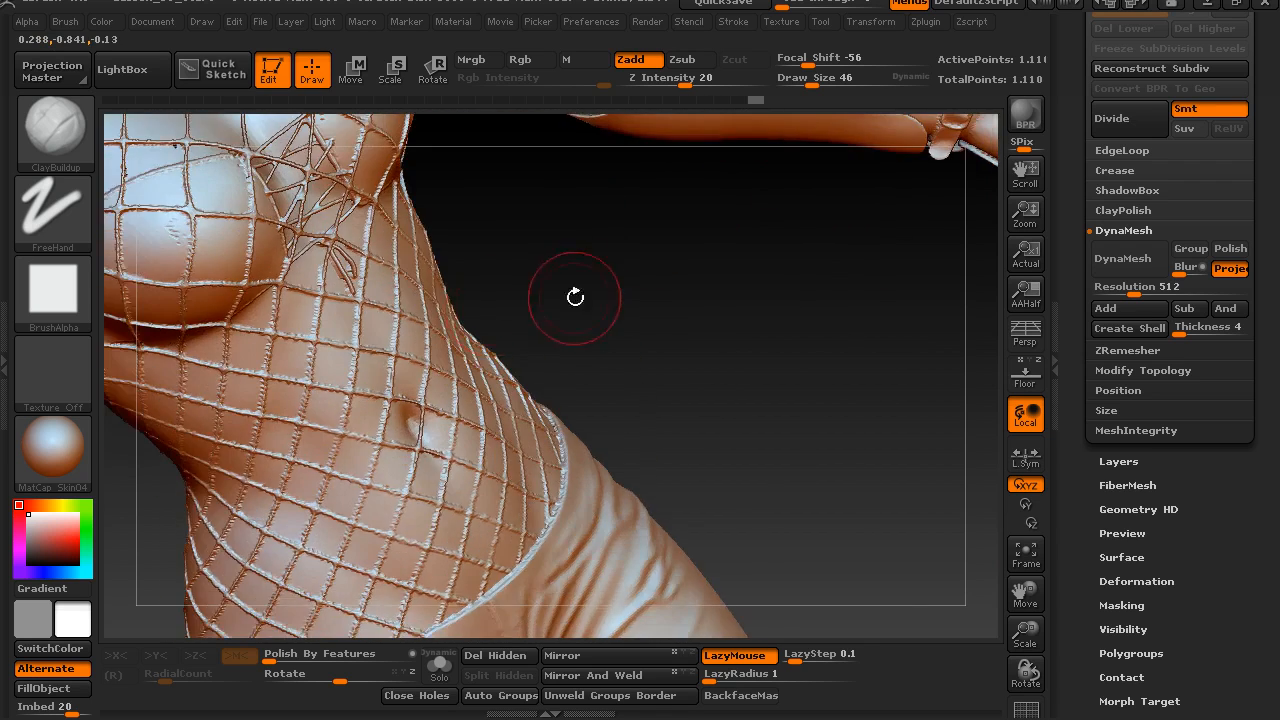
pyautogui.moveTo(574, 297); pyautogui.dragTo(664, 352)
pyautogui.moveTo(485, 514)
pyautogui.mouseDown()
pyautogui.moveTo(569, 501)
pyautogui.moveTo(474, 405)
pyautogui.mouseUp()
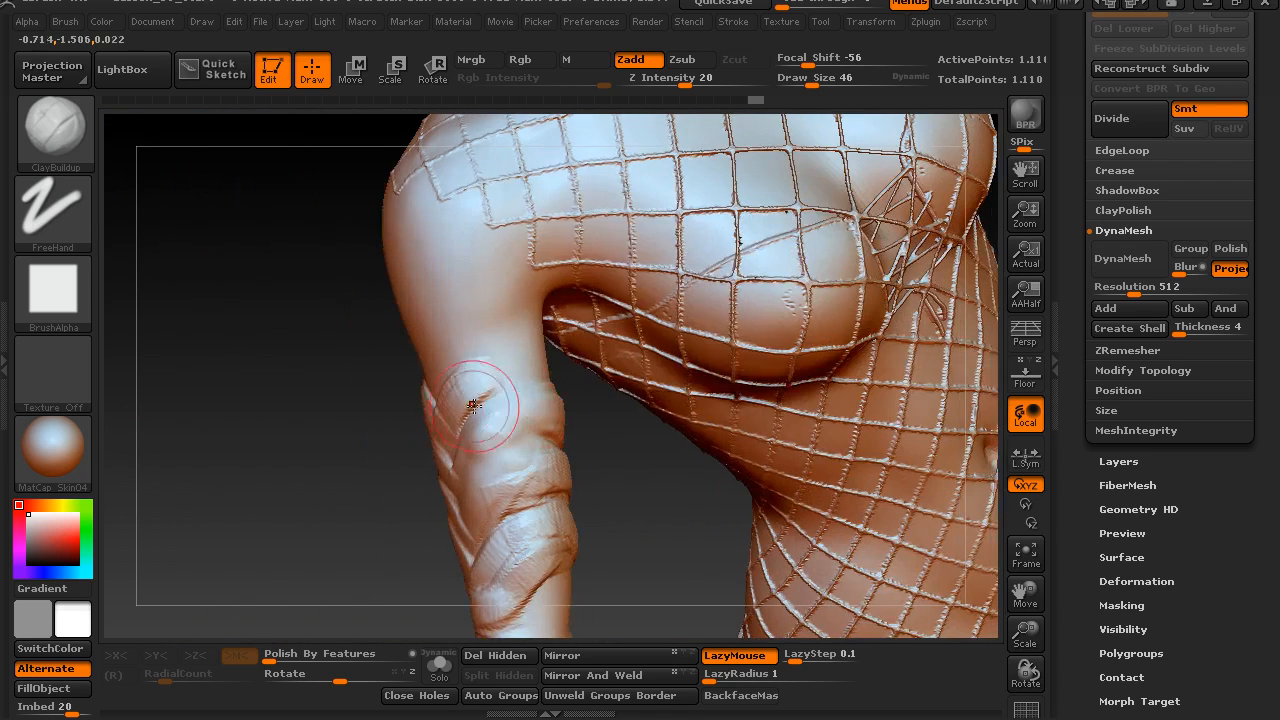
# - Close the cloth wrap around the inner and underside of the right upper arm with ClayBuildup strokes
pyautogui.moveTo(541, 372); pyautogui.dragTo(487, 358)
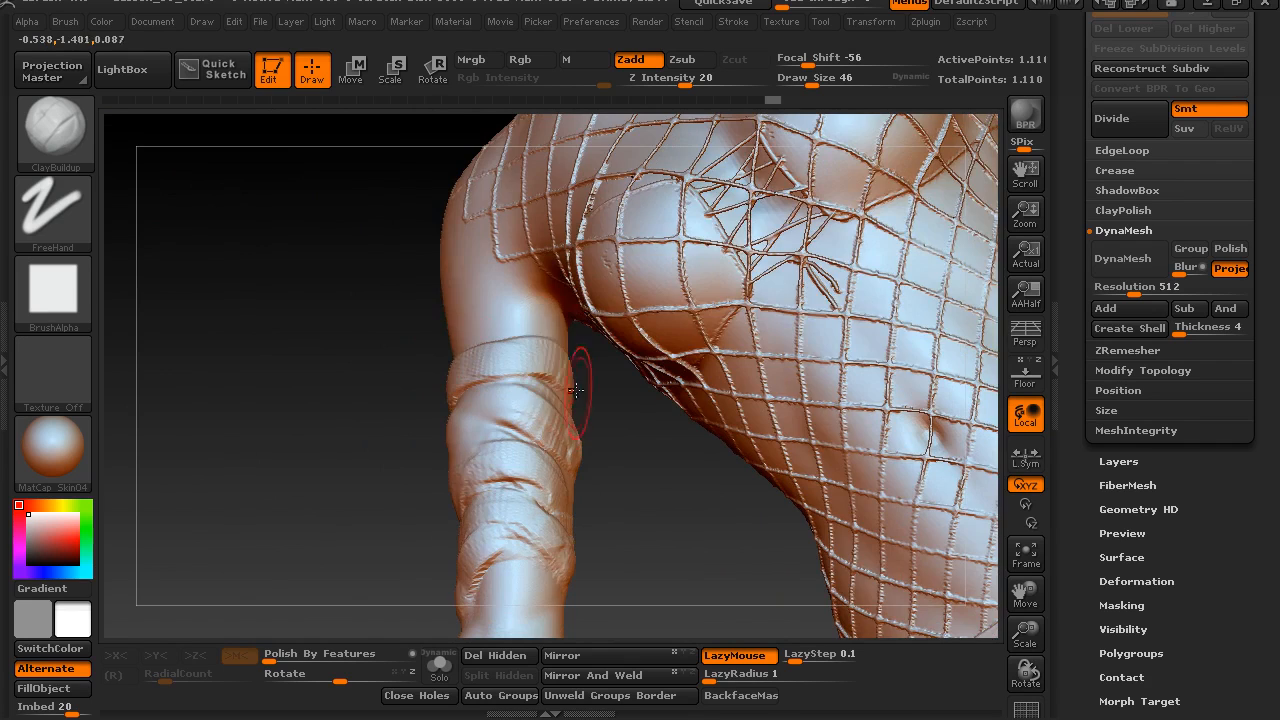
pyautogui.moveTo(610, 466); pyautogui.dragTo(573, 387)
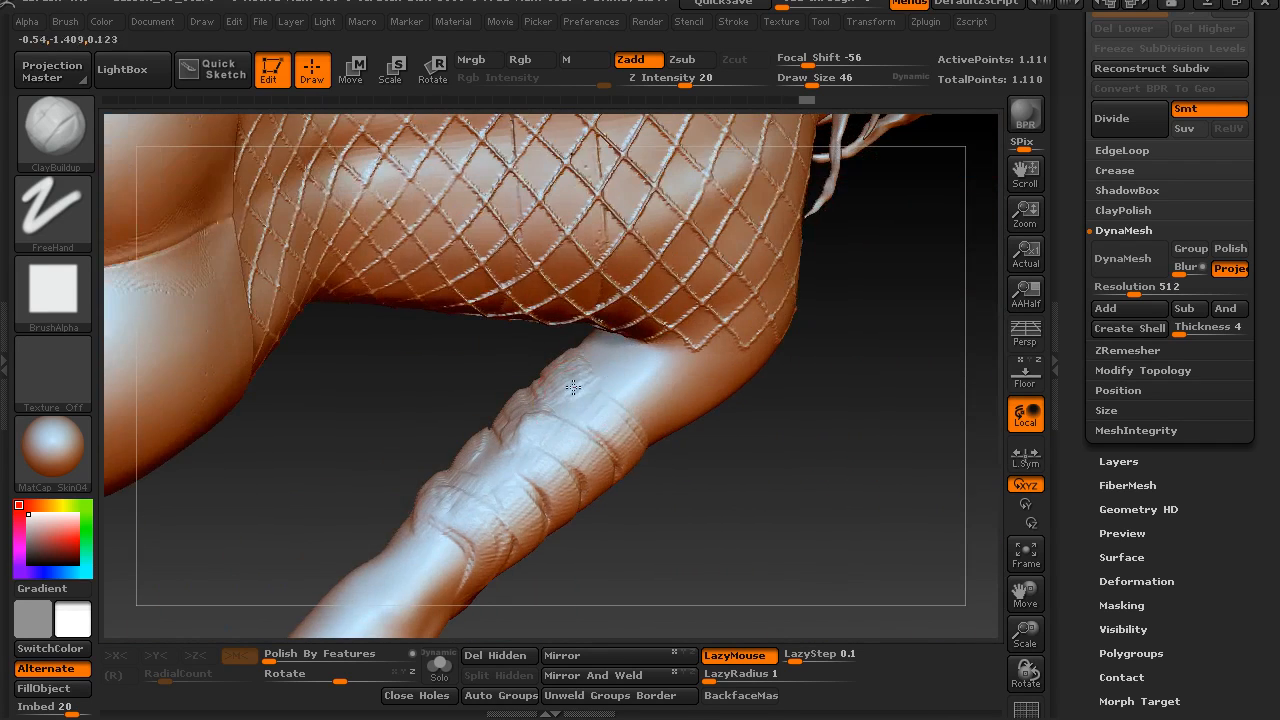
pyautogui.moveTo(706, 531); pyautogui.dragTo(582, 420)
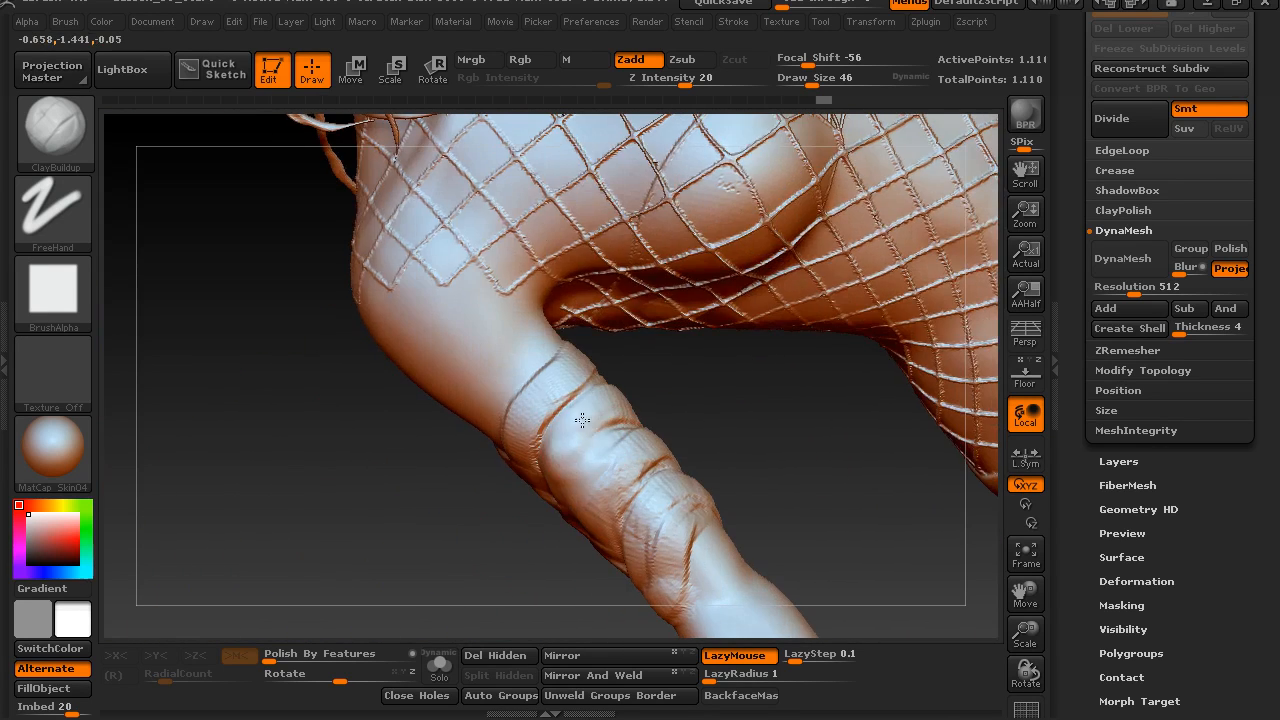
pyautogui.moveTo(543, 527); pyautogui.dragTo(602, 502)
pyautogui.moveTo(746, 470); pyautogui.dragTo(550, 305)
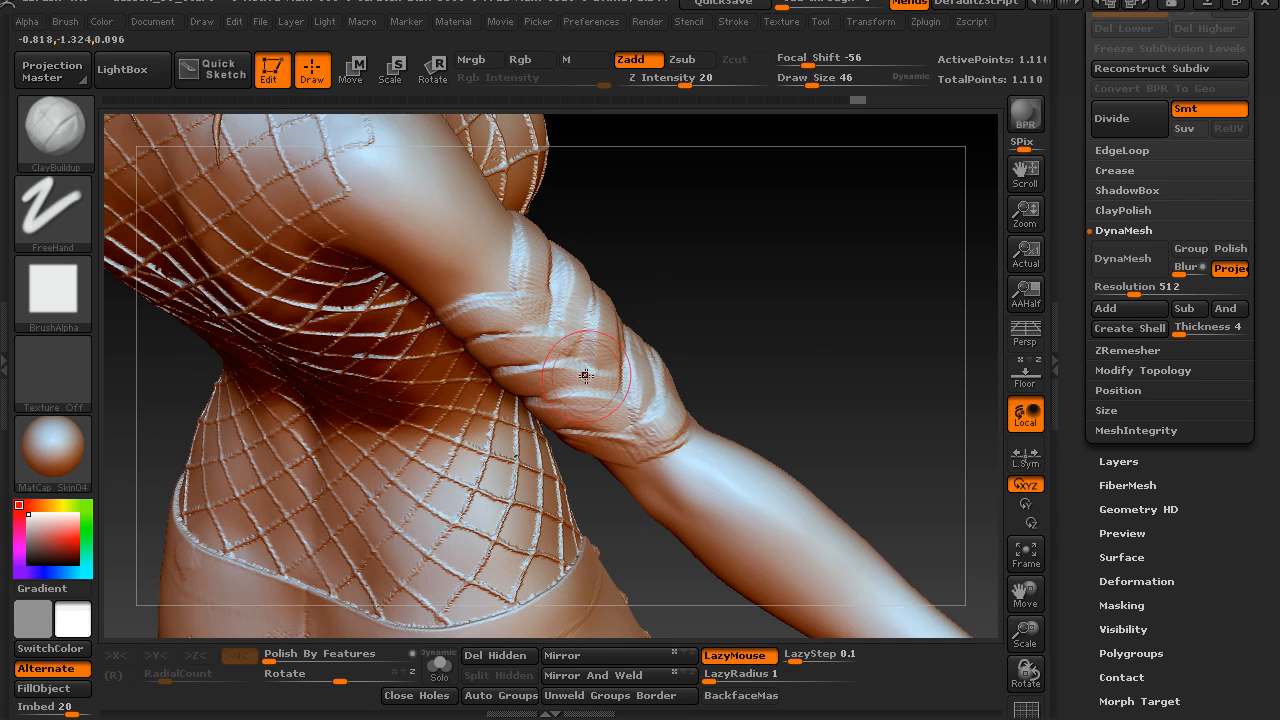
# - Build up two raised bands around the character's right wrist
pyautogui.moveTo(780, 308)
pyautogui.mouseDown()
pyautogui.moveTo(648, 400)
pyautogui.moveTo(686, 372)
pyautogui.moveTo(653, 401)
pyautogui.moveTo(670, 402)
pyautogui.mouseUp()
pyautogui.moveTo(508, 446); pyautogui.dragTo(505, 521)
pyautogui.moveTo(524, 452); pyautogui.dragTo(580, 287)
pyautogui.moveTo(458, 404); pyautogui.dragTo(600, 273)
pyautogui.moveTo(506, 274); pyautogui.dragTo(619, 343)
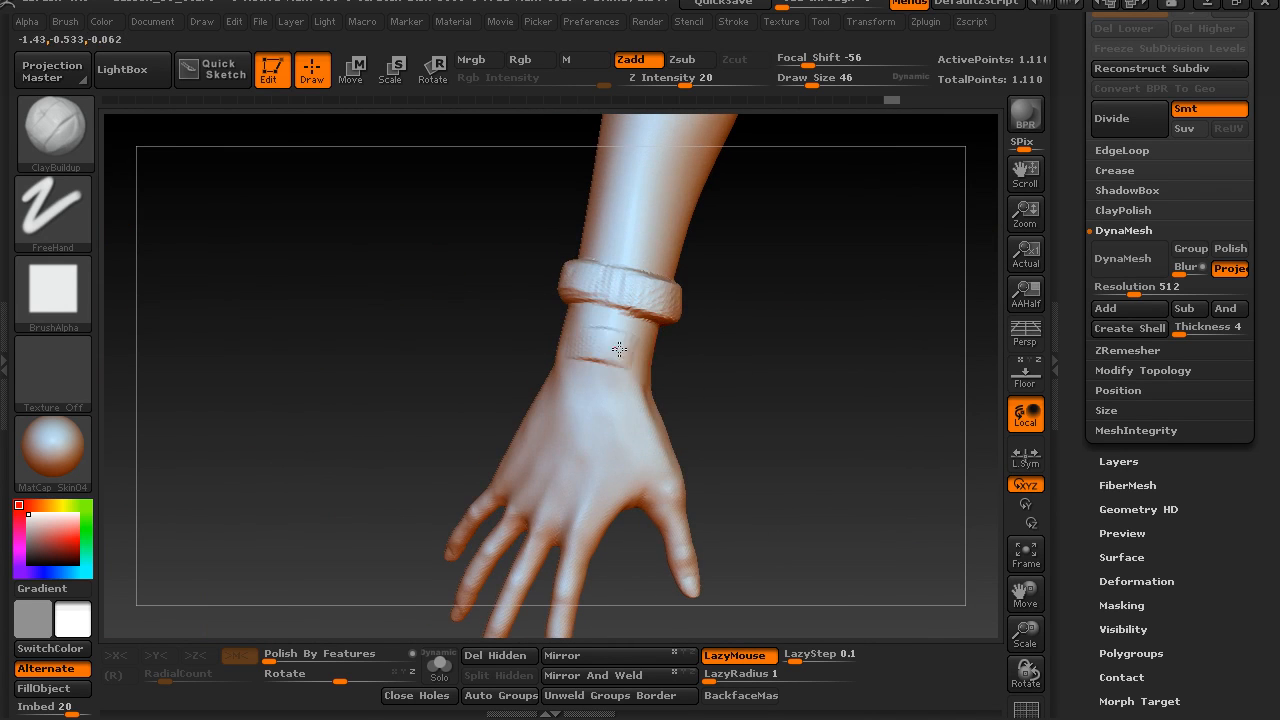
pyautogui.moveTo(705, 342); pyautogui.dragTo(660, 294)
# - Sculpt a thin wavy ridge along the right forearm using the ClayBuildup brush at draw size 15
pyautogui.keyDown('alt'); pyautogui.moveTo(482, 350); pyautogui.dragTo(451, 536); pyautogui.keyUp('alt')
pyautogui.moveTo(451, 536)
pyautogui.mouseDown()
pyautogui.moveTo(428, 443)
pyautogui.moveTo(443, 446)
pyautogui.mouseUp()
pyautogui.press('b')
pyautogui.click(445, 446)
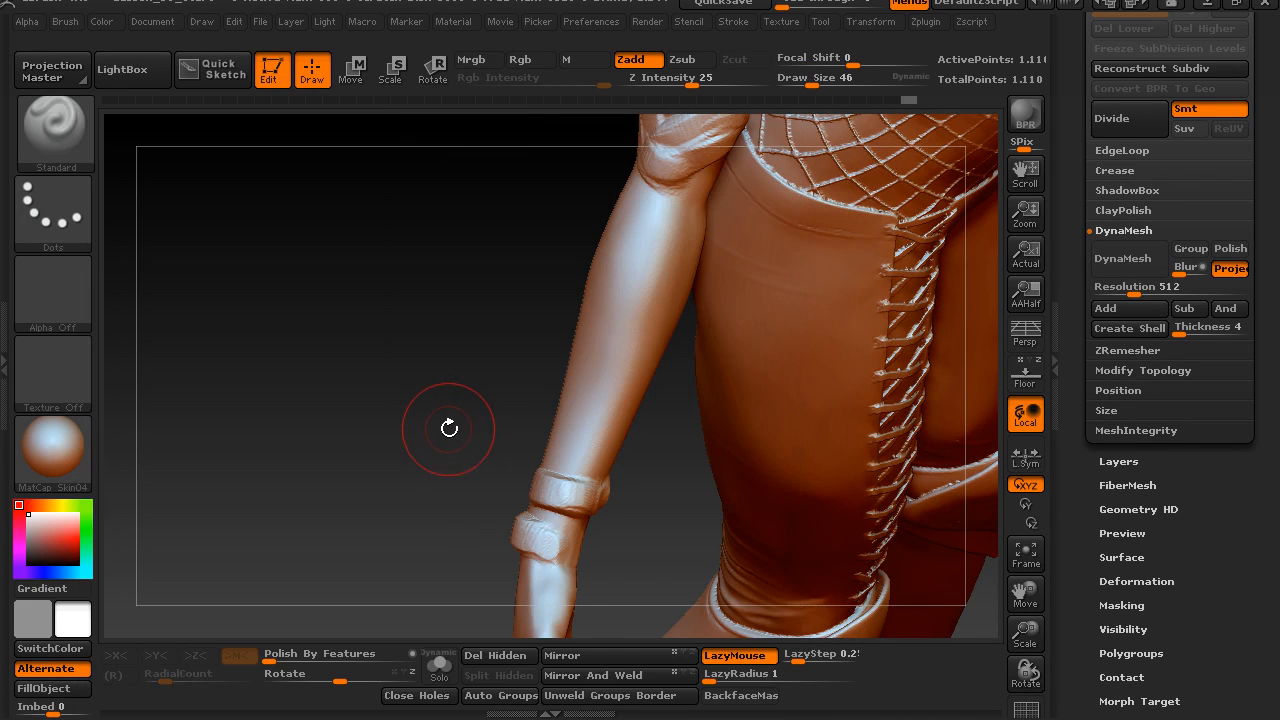
pyautogui.press('b')
pyautogui.press('c')
pyautogui.press('b')
pyautogui.press('s')
pyautogui.moveTo(440, 411); pyautogui.dragTo(598, 428)
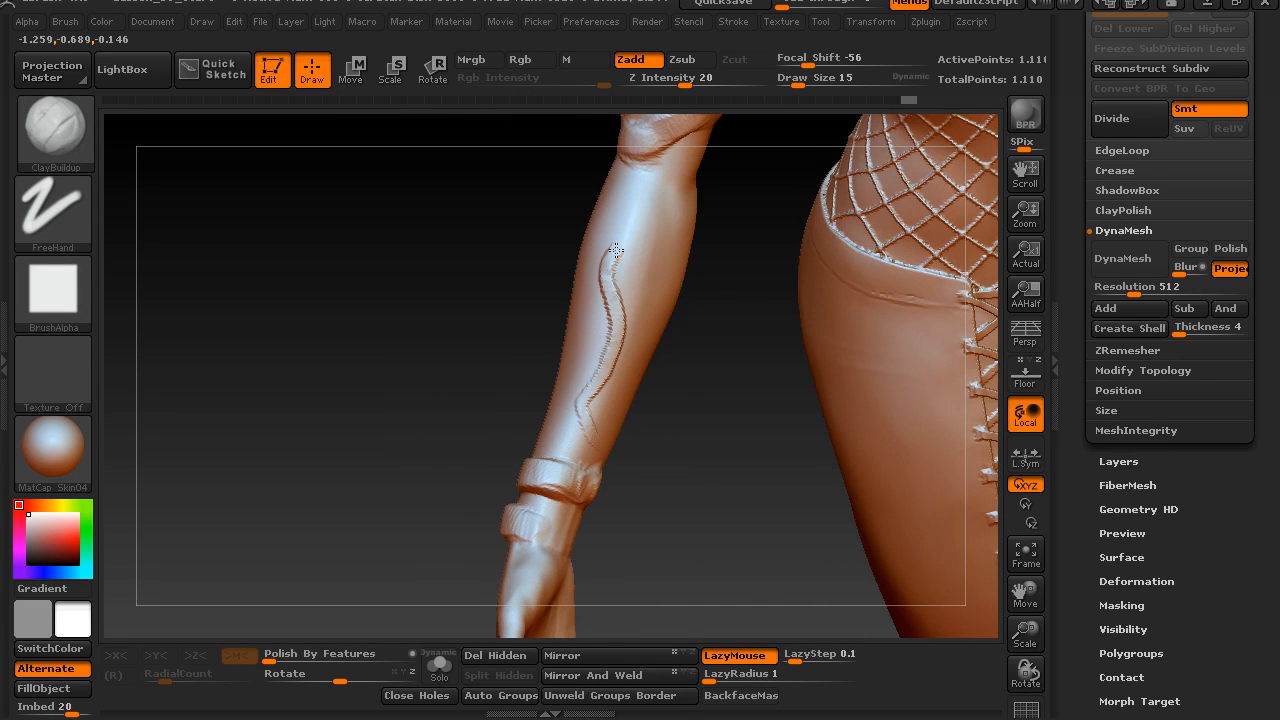
# - Carry the thin ridges up toward the elbow wrap and across the outer side of the right forearm
pyautogui.moveTo(494, 366); pyautogui.dragTo(593, 383)
pyautogui.moveTo(591, 223); pyautogui.dragTo(601, 170)
pyautogui.moveTo(405, 378); pyautogui.dragTo(490, 390)
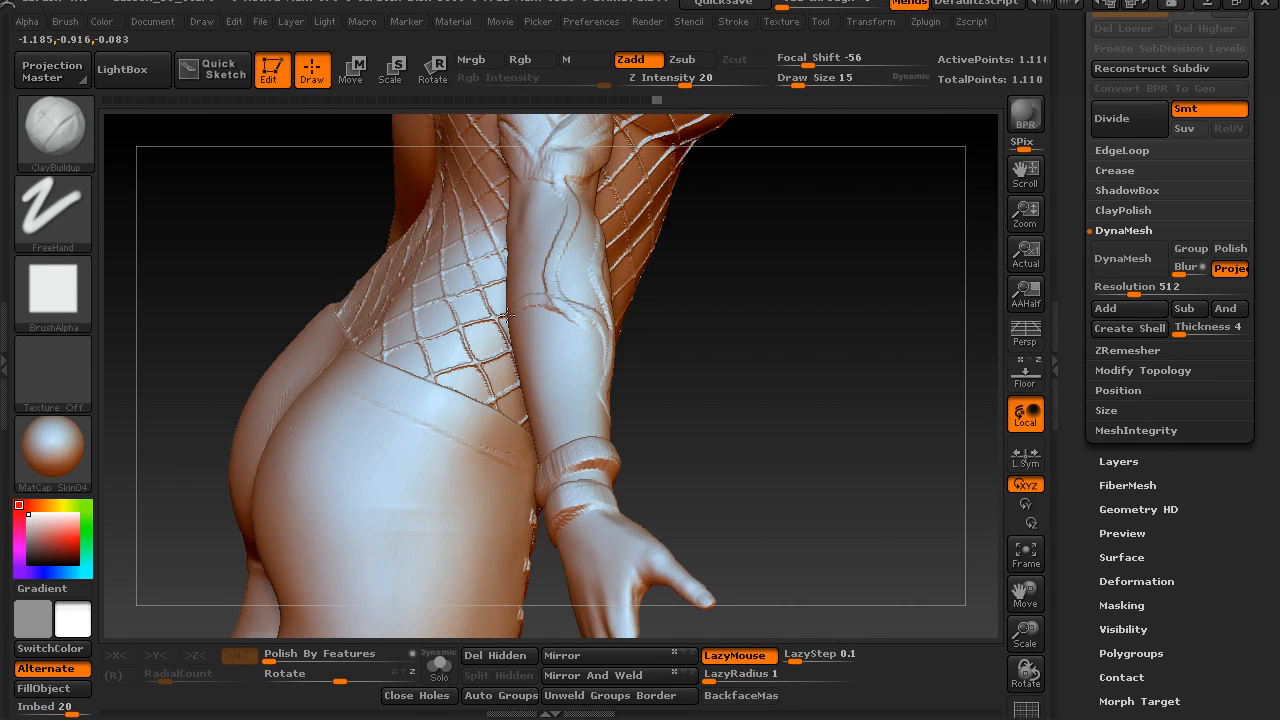
pyautogui.moveTo(727, 436); pyautogui.dragTo(703, 378)
pyautogui.moveTo(622, 334)
pyautogui.mouseDown()
pyautogui.moveTo(677, 289)
pyautogui.moveTo(502, 331)
pyautogui.moveTo(683, 349)
pyautogui.moveTo(538, 454)
pyautogui.mouseUp()
# - Sculpt nested V-shaped ridges and a top rim on the right knee guard with ClayBuildup at draw size 30
pyautogui.moveTo(737, 514); pyautogui.dragTo(466, 413)
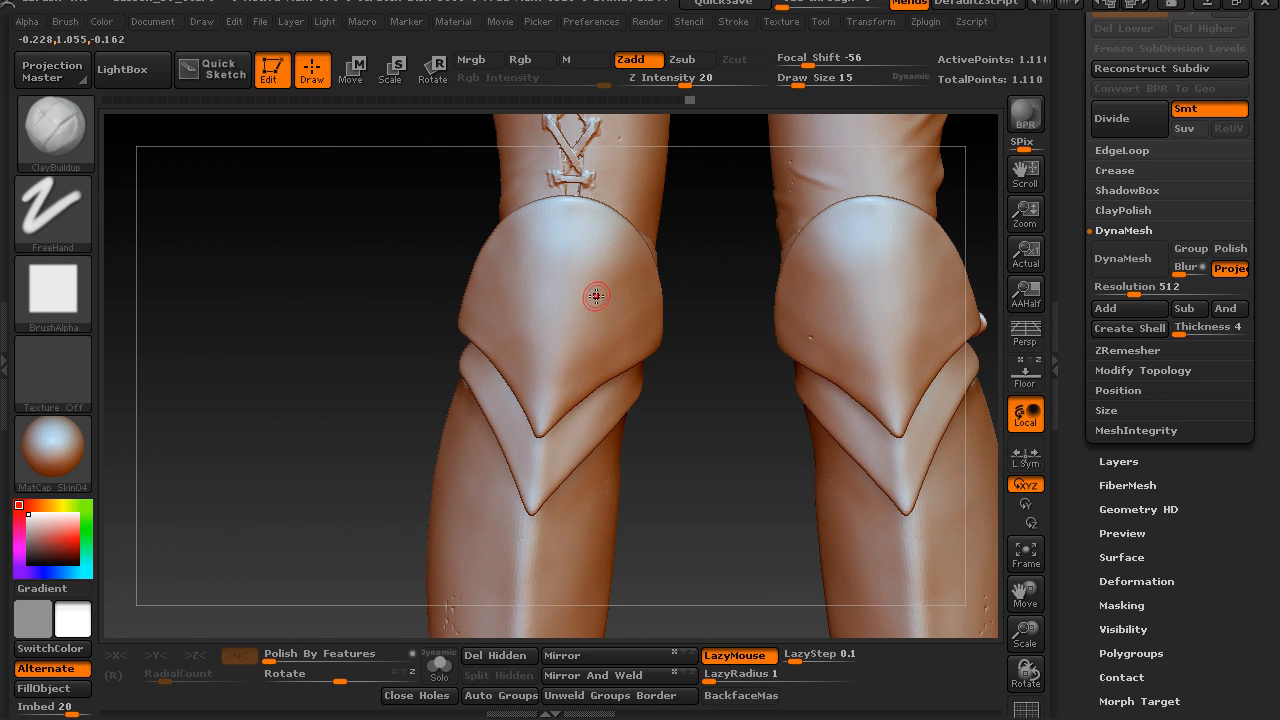
pyautogui.press('s')
pyautogui.moveTo(413, 299); pyautogui.dragTo(423, 297)
pyautogui.moveTo(495, 249)
pyautogui.mouseDown()
pyautogui.moveTo(548, 299)
pyautogui.moveTo(496, 289)
pyautogui.moveTo(522, 298)
pyautogui.moveTo(536, 381)
pyautogui.moveTo(583, 376)
pyautogui.moveTo(610, 355)
pyautogui.moveTo(594, 308)
pyautogui.mouseUp()
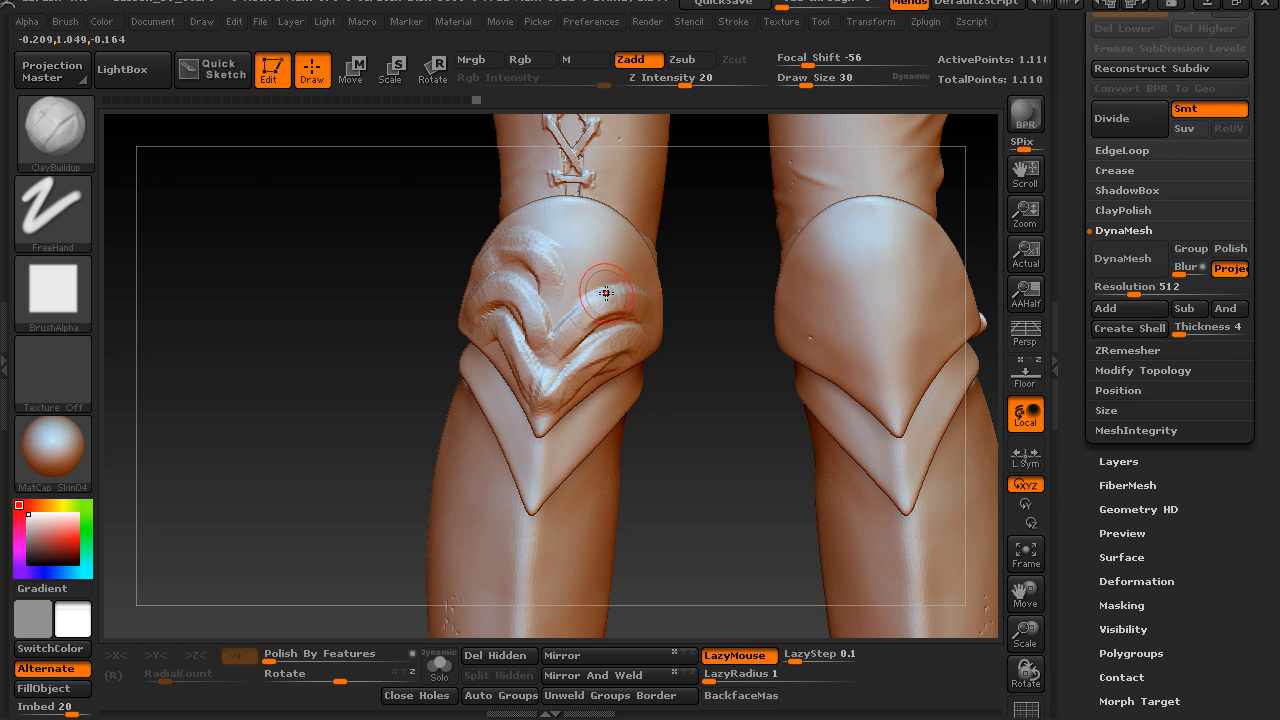
pyautogui.moveTo(648, 243)
pyautogui.mouseDown()
pyautogui.moveTo(568, 256)
pyautogui.moveTo(563, 290)
pyautogui.mouseUp()
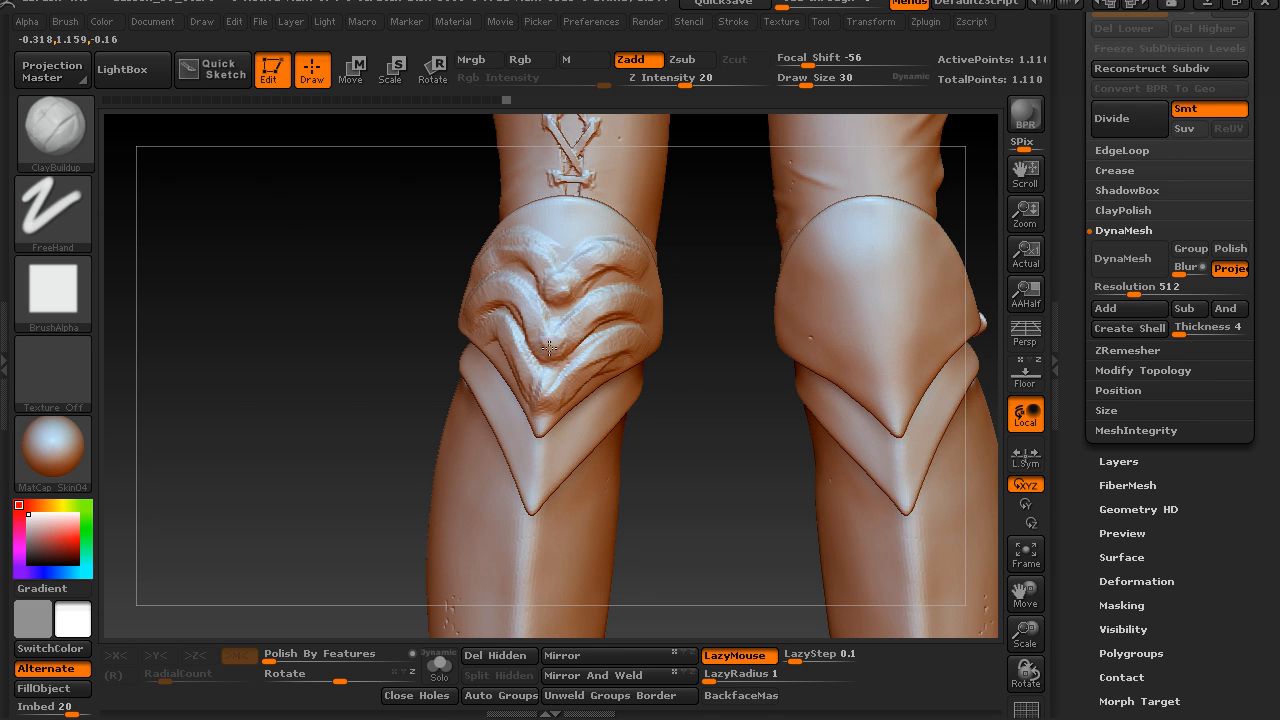
pyautogui.moveTo(713, 400); pyautogui.dragTo(670, 450)
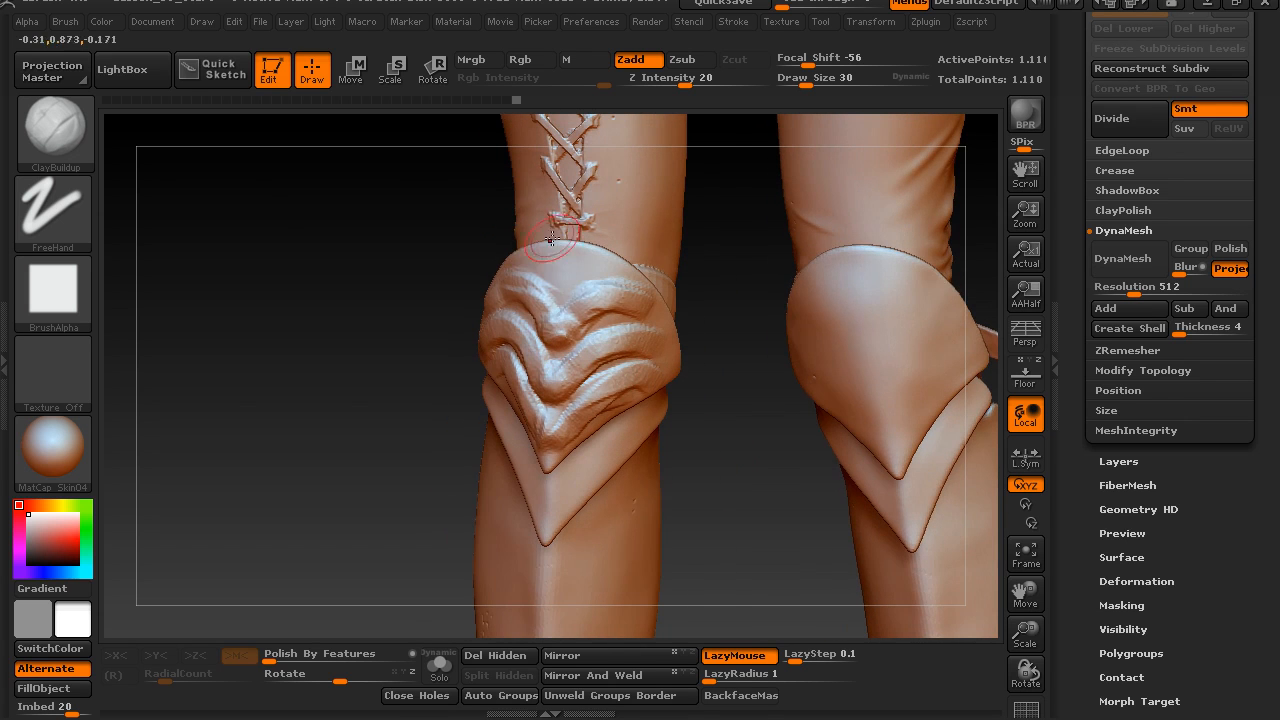
pyautogui.moveTo(590, 265); pyautogui.dragTo(555, 272)
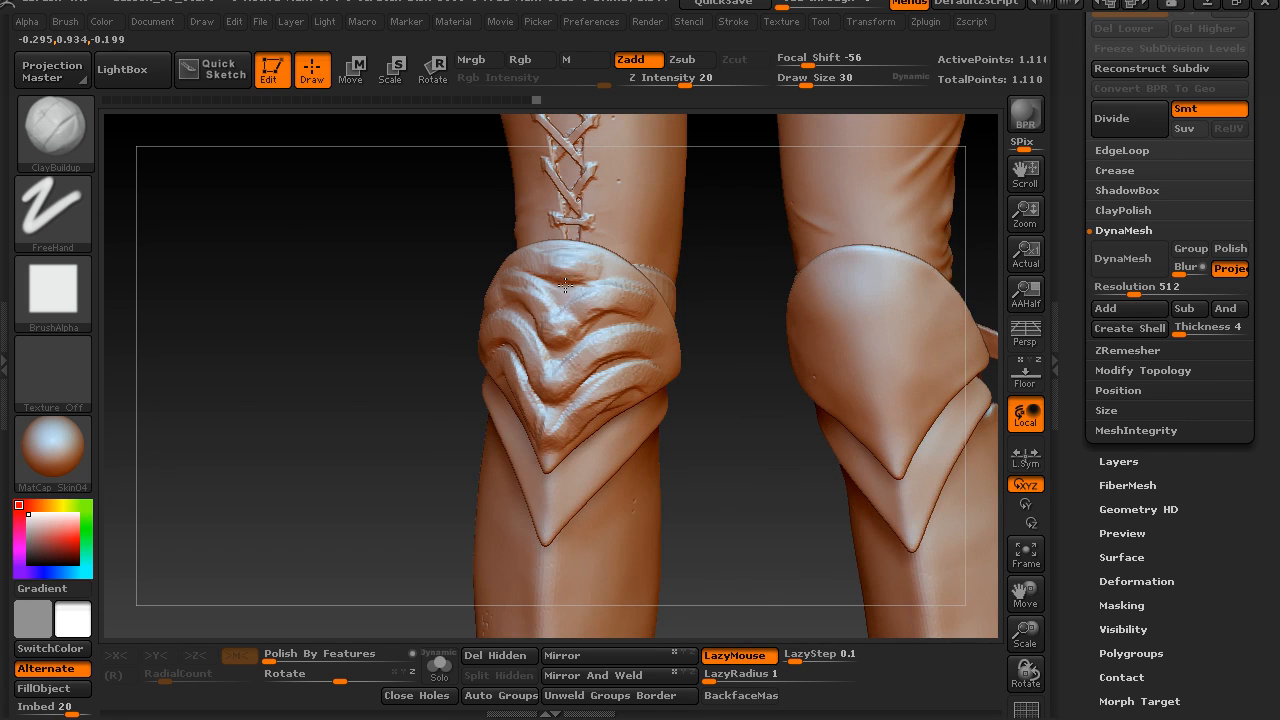
# - Sculpt rounded lumps and a pointed lower ridge on the left knee guard
pyautogui.moveTo(725, 517)
pyautogui.mouseDown()
pyautogui.moveTo(666, 423)
pyautogui.moveTo(700, 517)
pyautogui.moveTo(618, 383)
pyautogui.moveTo(660, 350)
pyautogui.moveTo(600, 340)
pyautogui.mouseUp()
pyautogui.press('ctrl')
pyautogui.moveTo(714, 346)
pyautogui.mouseDown()
pyautogui.moveTo(713, 366)
pyautogui.moveTo(740, 360)
pyautogui.mouseUp()
pyautogui.moveTo(601, 488)
pyautogui.mouseDown()
pyautogui.moveTo(606, 508)
pyautogui.moveTo(650, 500)
pyautogui.mouseUp()
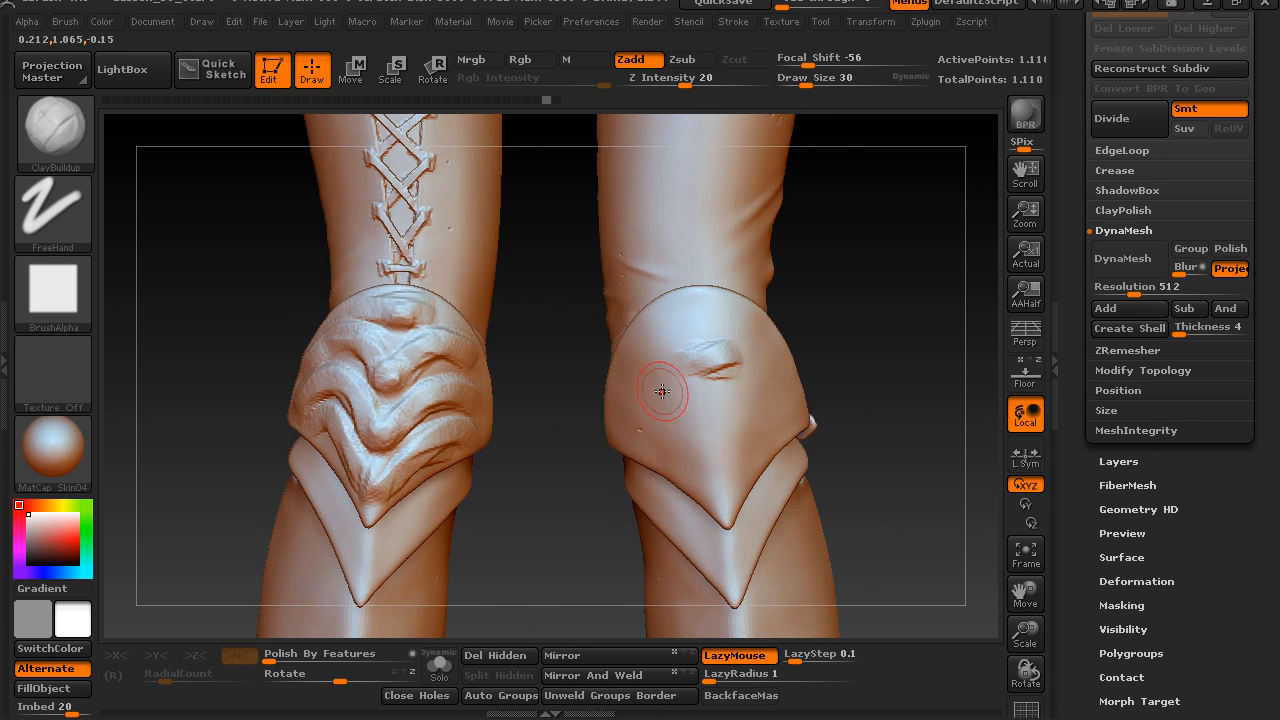
pyautogui.moveTo(652, 382)
pyautogui.mouseDown()
pyautogui.moveTo(641, 372)
pyautogui.moveTo(613, 409)
pyautogui.moveTo(665, 428)
pyautogui.mouseUp()
pyautogui.moveTo(699, 477)
pyautogui.mouseDown()
pyautogui.moveTo(729, 460)
pyautogui.moveTo(718, 417)
pyautogui.moveTo(709, 423)
pyautogui.mouseUp()
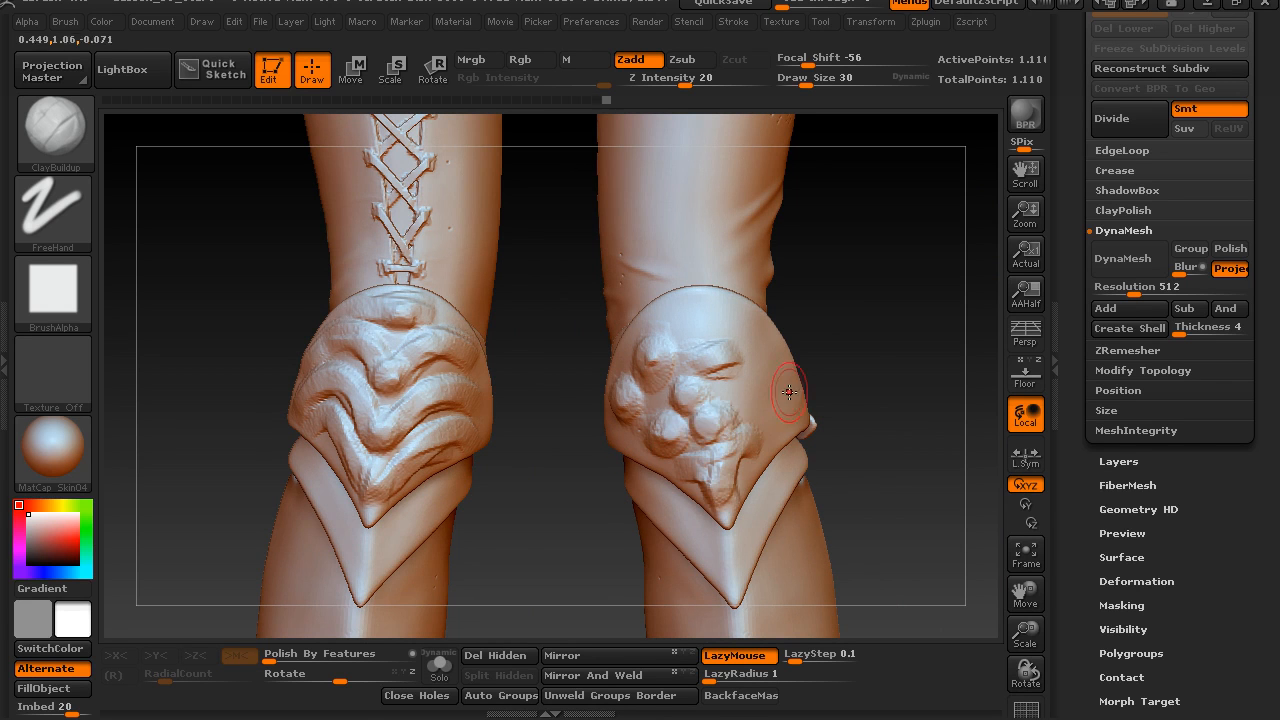
pyautogui.moveTo(908, 357); pyautogui.dragTo(780, 362)
pyautogui.moveTo(763, 429); pyautogui.dragTo(778, 412)
# - Build up a long tapering raised form down the front of the left shin with repeated ClayBuildup strokes
pyautogui.moveTo(698, 600)
pyautogui.keyDown('alt'); pyautogui.mouseDown()
pyautogui.moveTo(697, 411)
pyautogui.moveTo(687, 445)
pyautogui.moveTo(768, 450)
pyautogui.mouseUp(); pyautogui.keyUp('alt')
pyautogui.moveTo(722, 508); pyautogui.dragTo(747, 308)
pyautogui.moveTo(710, 500); pyautogui.dragTo(689, 309)
pyautogui.moveTo(632, 464); pyautogui.dragTo(690, 480)
pyautogui.moveTo(731, 490); pyautogui.dragTo(689, 354)
pyautogui.moveTo(722, 422); pyautogui.dragTo(651, 331)
pyautogui.moveTo(843, 402); pyautogui.dragTo(803, 420)
pyautogui.moveTo(721, 452)
pyautogui.mouseDown()
pyautogui.moveTo(738, 405)
pyautogui.moveTo(695, 372)
pyautogui.moveTo(716, 448)
pyautogui.moveTo(694, 352)
pyautogui.moveTo(723, 315)
pyautogui.moveTo(727, 340)
pyautogui.moveTo(738, 294)
pyautogui.moveTo(710, 384)
pyautogui.moveTo(740, 284)
pyautogui.mouseUp()
pyautogui.moveTo(862, 266); pyautogui.dragTo(826, 284)
pyautogui.moveTo(730, 332); pyautogui.dragTo(705, 392)
pyautogui.moveTo(712, 458)
pyautogui.mouseDown()
pyautogui.moveTo(698, 362)
pyautogui.moveTo(726, 322)
pyautogui.mouseUp()
pyautogui.moveTo(698, 330); pyautogui.dragTo(714, 462)
pyautogui.moveTo(606, 385)
pyautogui.mouseDown()
pyautogui.moveTo(656, 364)
pyautogui.moveTo(748, 422)
pyautogui.moveTo(622, 398)
pyautogui.mouseUp()
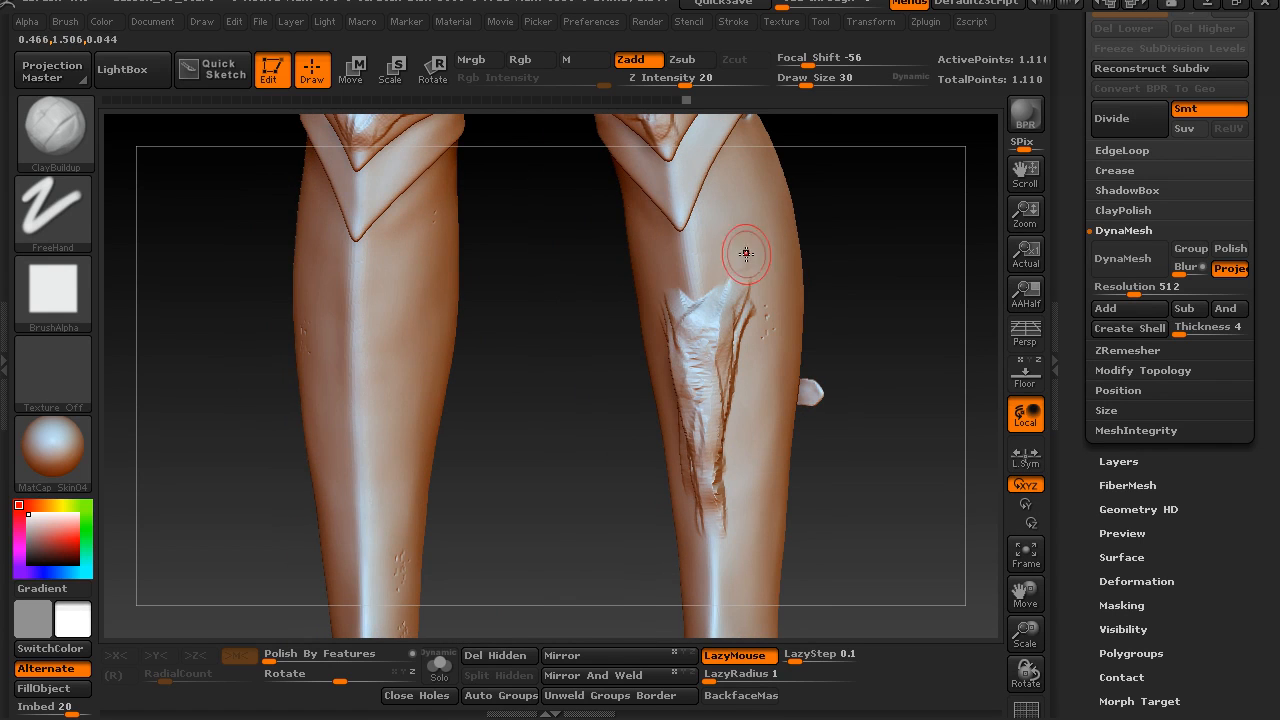
# - Add stacked curved ridges across the upper left shin just below the knee guard
pyautogui.moveTo(773, 248)
pyautogui.mouseDown()
pyautogui.moveTo(706, 263)
pyautogui.moveTo(725, 268)
pyautogui.moveTo(698, 246)
pyautogui.mouseUp()
pyautogui.moveTo(688, 290)
pyautogui.mouseDown()
pyautogui.moveTo(694, 244)
pyautogui.moveTo(756, 200)
pyautogui.mouseUp()
pyautogui.moveTo(702, 238); pyautogui.dragTo(750, 202)
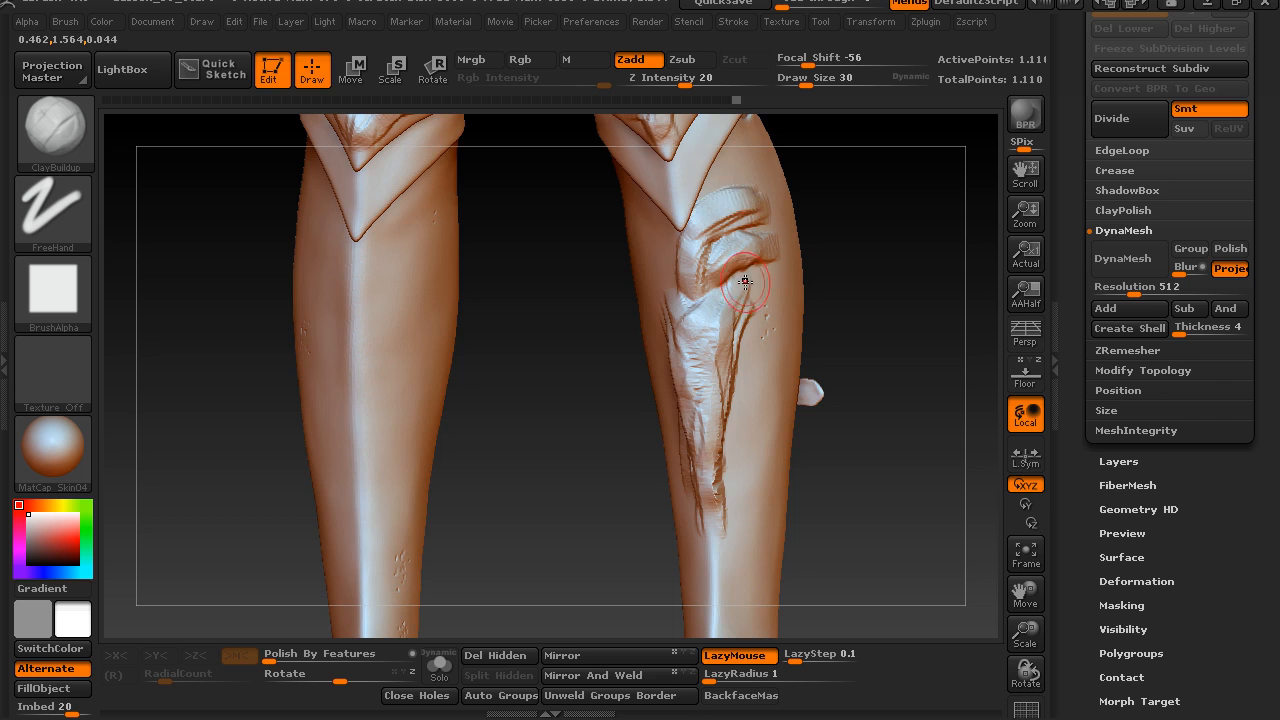
# - Extend the curved ridges around the inner and outer sides of the left shin
pyautogui.moveTo(745, 290); pyautogui.dragTo(786, 263, button='right')
pyautogui.moveTo(674, 276)
pyautogui.mouseDown()
pyautogui.moveTo(635, 235)
pyautogui.moveTo(675, 252)
pyautogui.mouseUp()
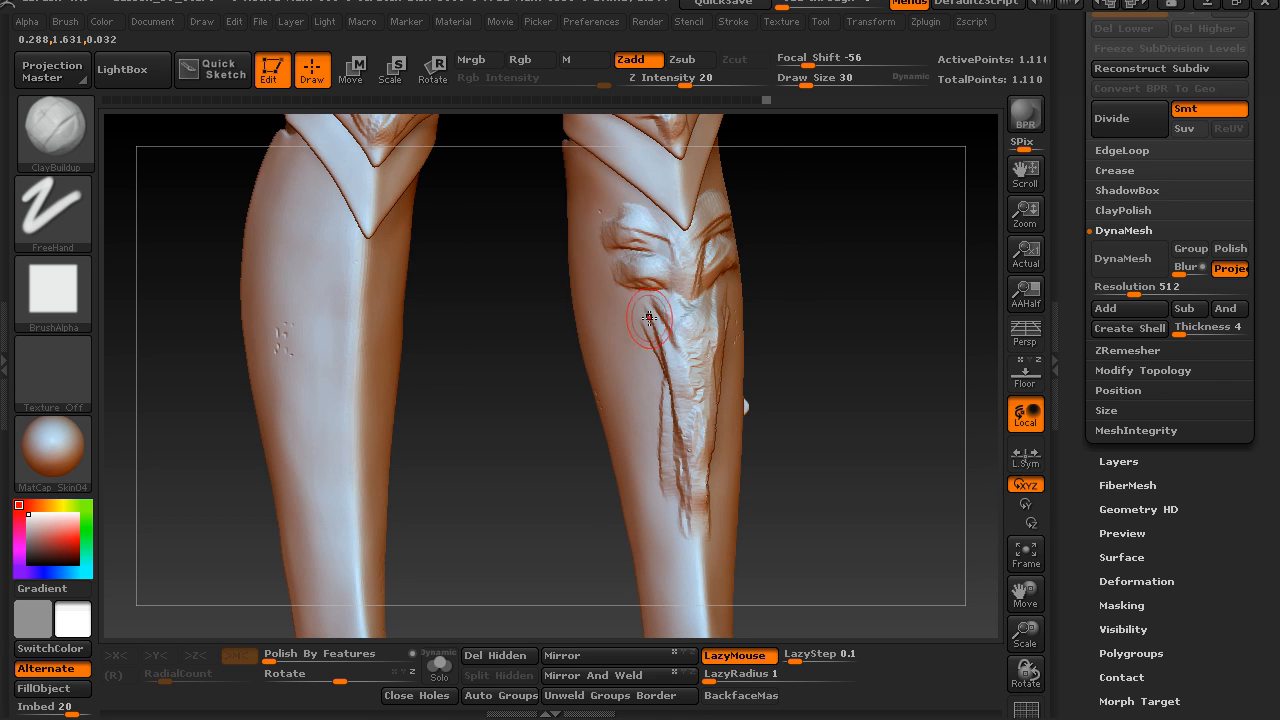
pyautogui.moveTo(630, 304)
pyautogui.mouseDown()
pyautogui.moveTo(655, 303)
pyautogui.moveTo(640, 308)
pyautogui.mouseUp()
pyautogui.moveTo(827, 359)
pyautogui.mouseDown()
pyautogui.moveTo(745, 352)
pyautogui.moveTo(758, 345)
pyautogui.mouseUp()
pyautogui.moveTo(727, 304); pyautogui.dragTo(742, 285)
pyautogui.moveTo(848, 323); pyautogui.dragTo(930, 330)
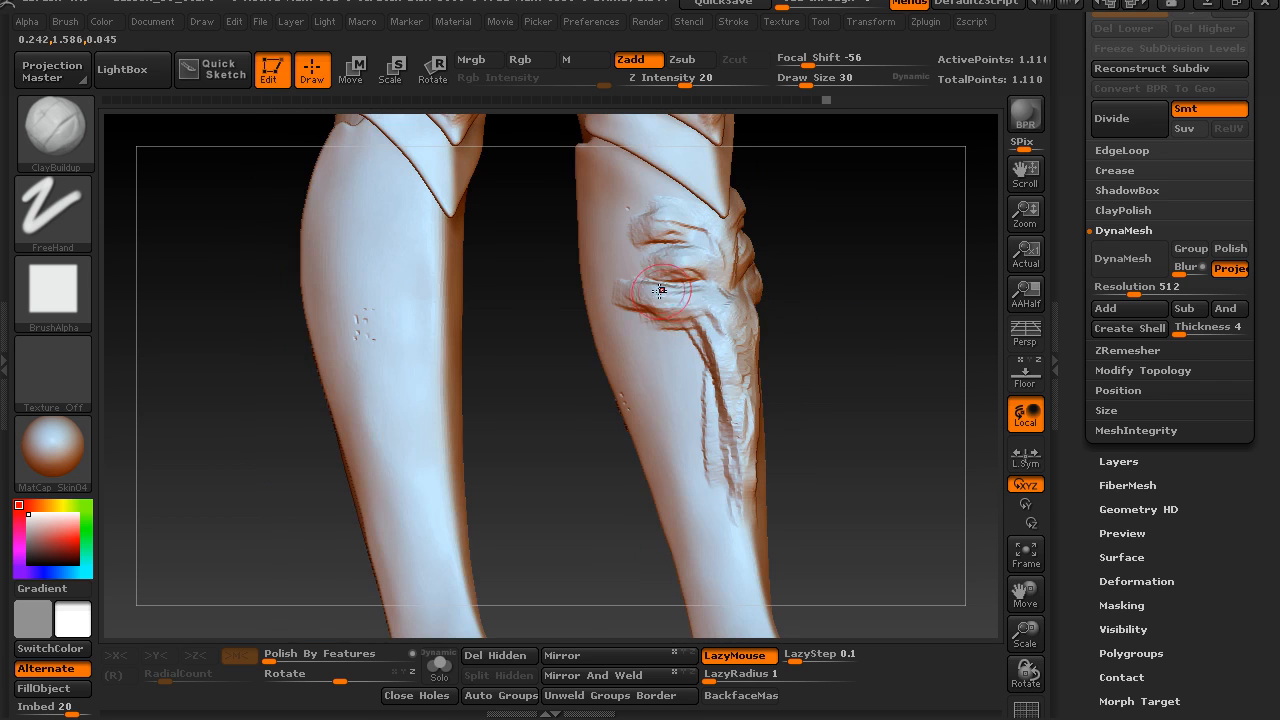
pyautogui.moveTo(682, 326)
pyautogui.mouseDown()
pyautogui.moveTo(617, 323)
pyautogui.moveTo(690, 331)
pyautogui.mouseUp()
pyautogui.moveTo(826, 328); pyautogui.dragTo(740, 318)
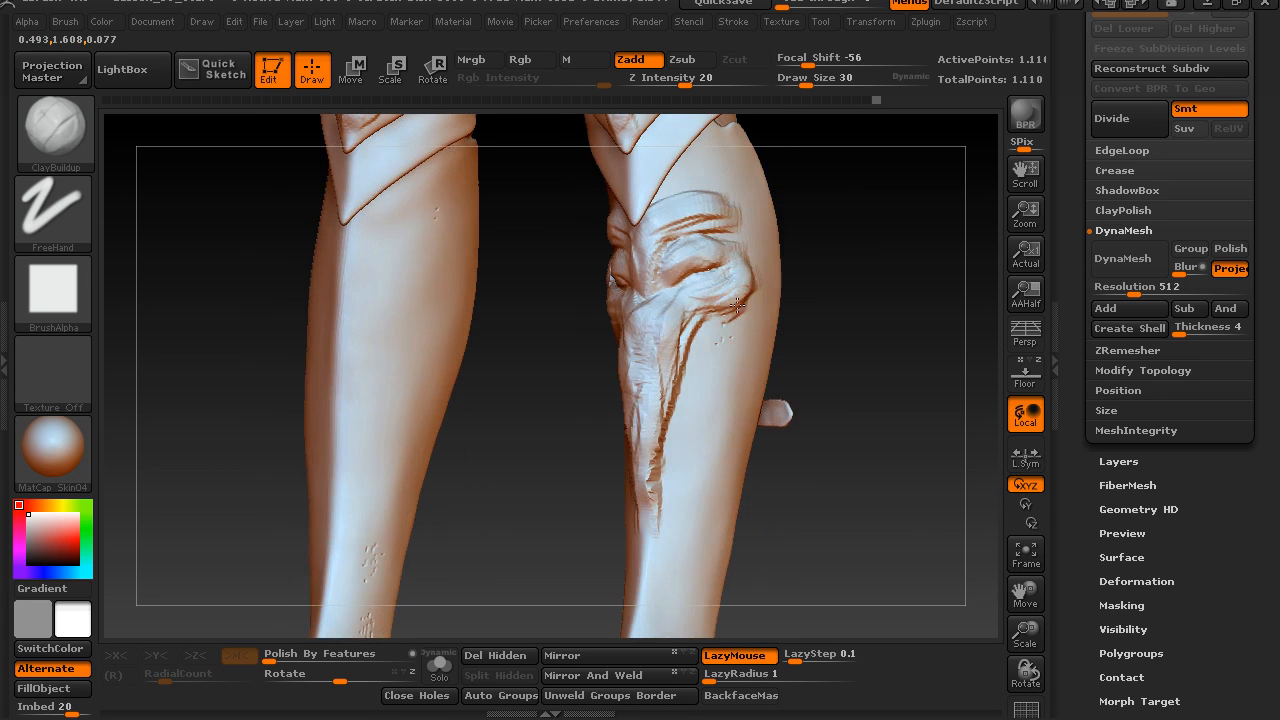
# - Switch to the sketch_v091a tool and examine its sketched shoulder armor, arm guards and cape
pyautogui.moveTo(797, 358)
pyautogui.mouseDown()
pyautogui.moveTo(806, 334)
pyautogui.moveTo(623, 228)
pyautogui.moveTo(594, 166)
pyautogui.moveTo(611, 254)
pyautogui.moveTo(569, 208)
pyautogui.moveTo(575, 274)
pyautogui.moveTo(610, 322)
pyautogui.moveTo(592, 346)
pyautogui.moveTo(662, 372)
pyautogui.moveTo(638, 391)
pyautogui.moveTo(700, 490)
pyautogui.mouseUp()
pyautogui.moveTo(857, 437)
pyautogui.keyDown('alt'); pyautogui.mouseDown()
pyautogui.moveTo(700, 323)
pyautogui.moveTo(769, 386)
pyautogui.moveTo(731, 400)
pyautogui.moveTo(737, 434)
pyautogui.moveTo(763, 349)
pyautogui.moveTo(737, 331)
pyautogui.moveTo(789, 488)
pyautogui.mouseUp(); pyautogui.keyUp('alt')
pyautogui.moveTo(1071, 201); pyautogui.dragTo(1074, 286)
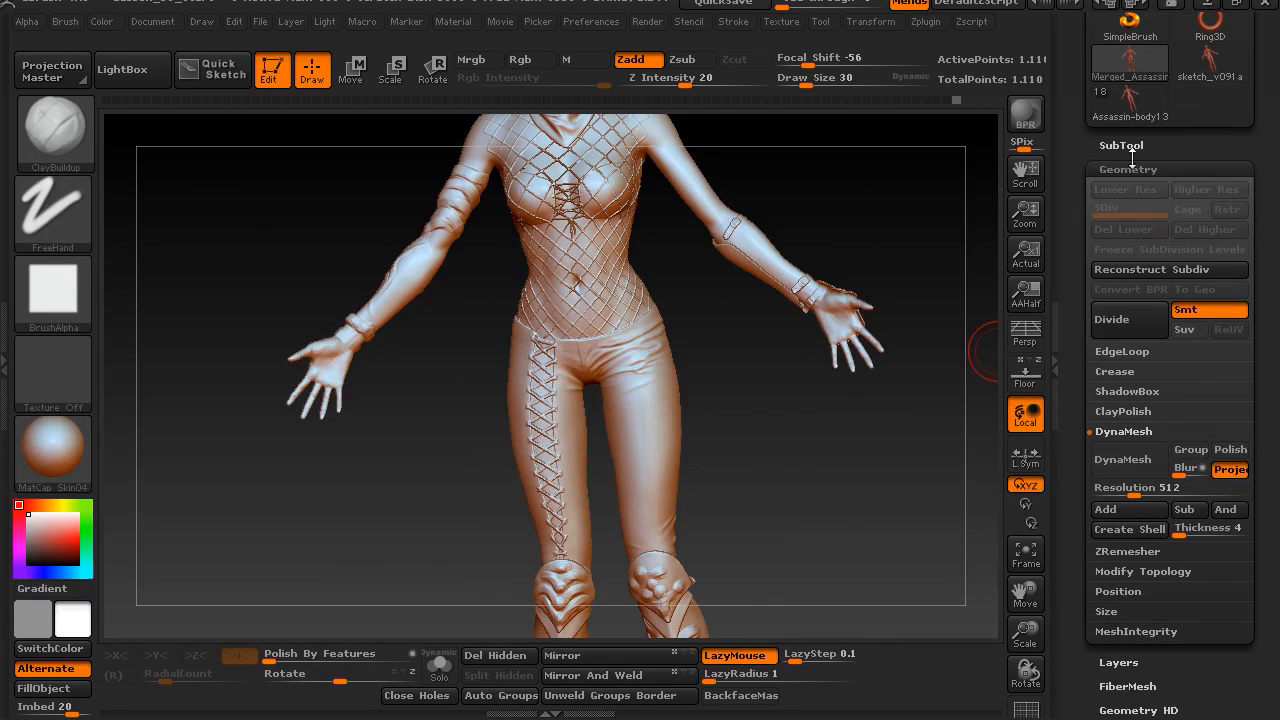
pyautogui.click(1210, 62)
pyautogui.moveTo(758, 357); pyautogui.dragTo(494, 487)
pyautogui.moveTo(395, 515); pyautogui.dragTo(334, 355)
pyautogui.moveTo(486, 279); pyautogui.dragTo(545, 252)
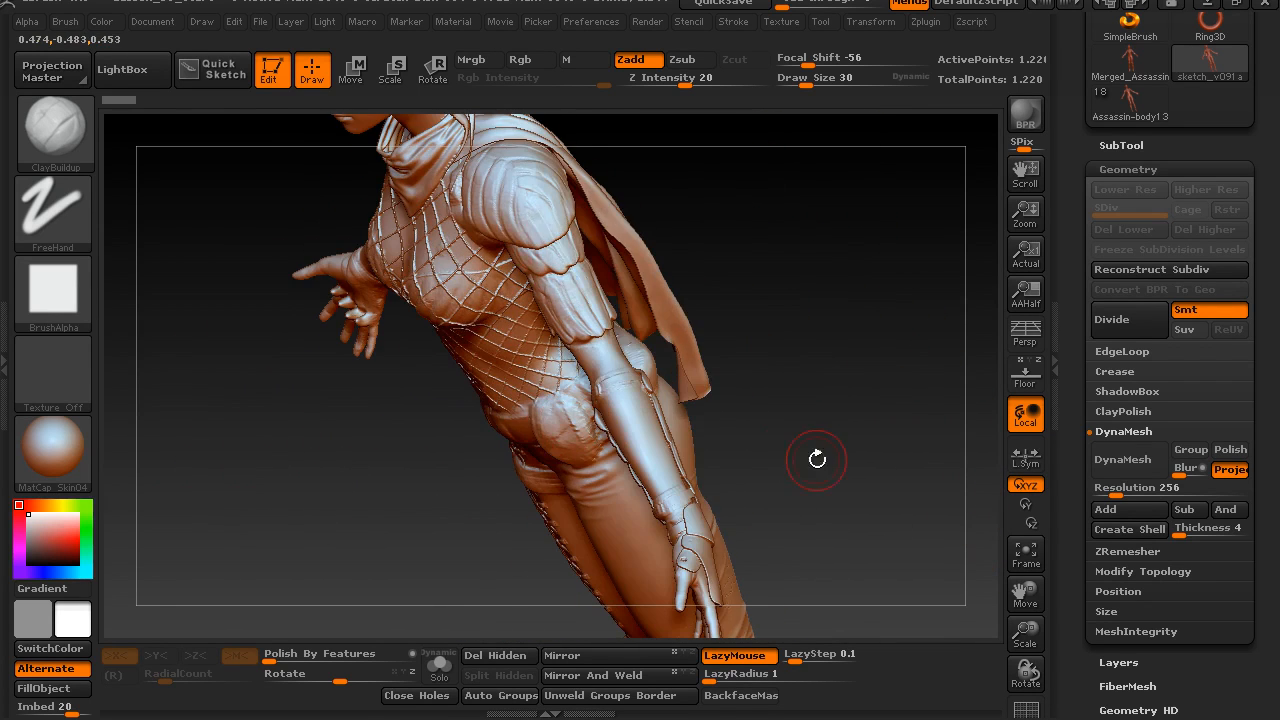
# - Examine the sketched model's side profile, waist belt, hip pouches, thigh strap and arm guards from several angles
pyautogui.moveTo(817, 458); pyautogui.dragTo(866, 363)
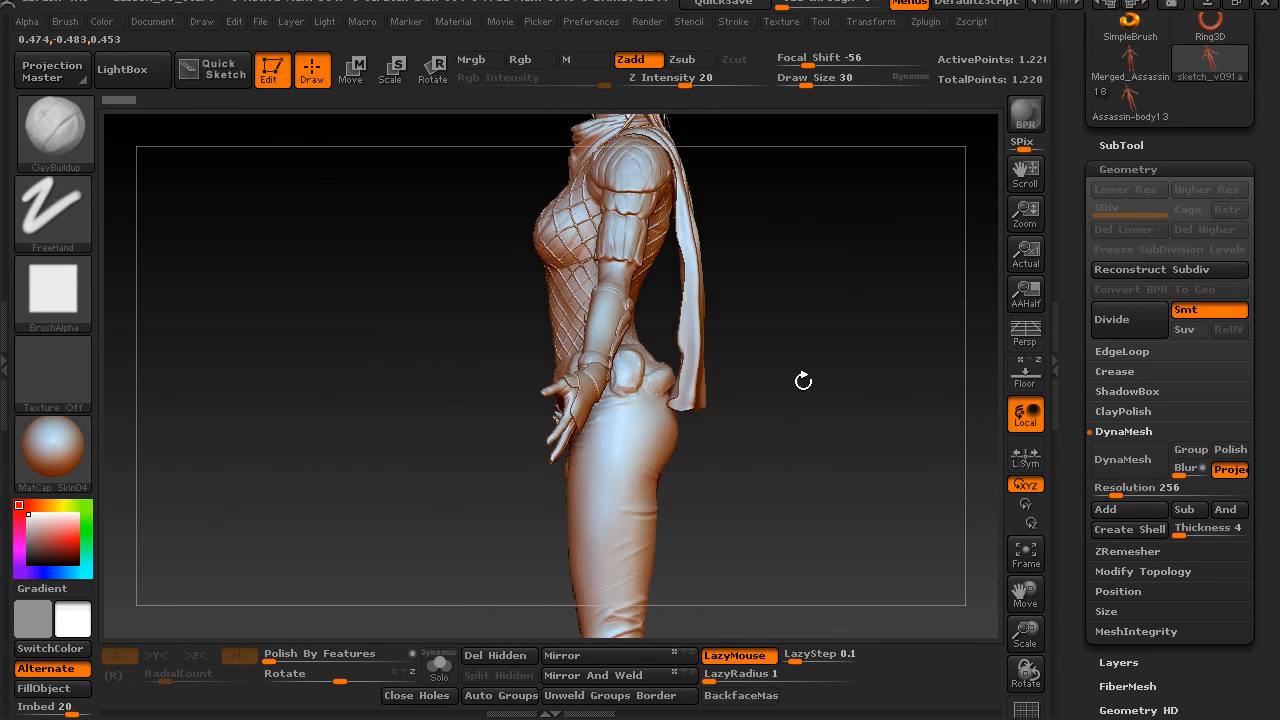
pyautogui.moveTo(782, 460); pyautogui.dragTo(779, 176)
pyautogui.keyDown('alt'); pyautogui.moveTo(769, 306); pyautogui.dragTo(768, 620); pyautogui.keyUp('alt')
pyautogui.keyDown('alt'); pyautogui.moveTo(778, 327); pyautogui.dragTo(790, 545); pyautogui.keyUp('alt')
pyautogui.moveTo(797, 471)
pyautogui.mouseDown()
pyautogui.moveTo(849, 478)
pyautogui.moveTo(754, 432)
pyautogui.moveTo(512, 433)
pyautogui.mouseUp()
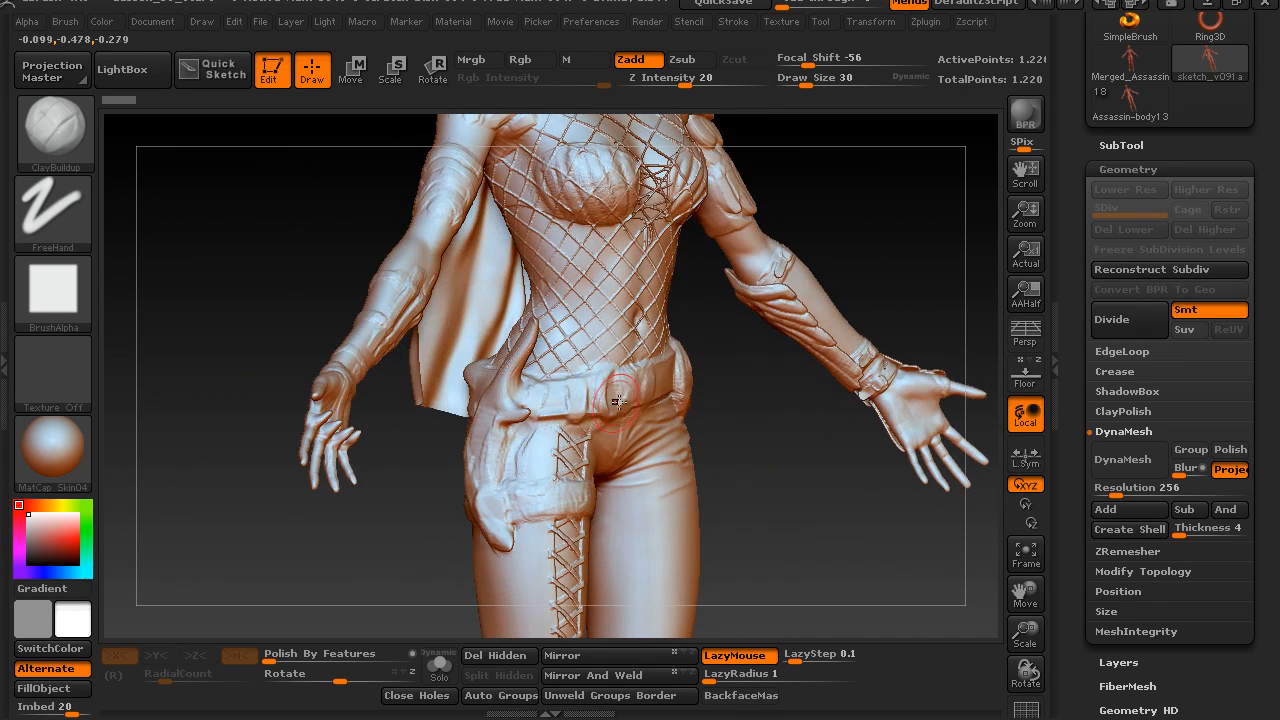
pyautogui.moveTo(736, 437); pyautogui.dragTo(751, 372)
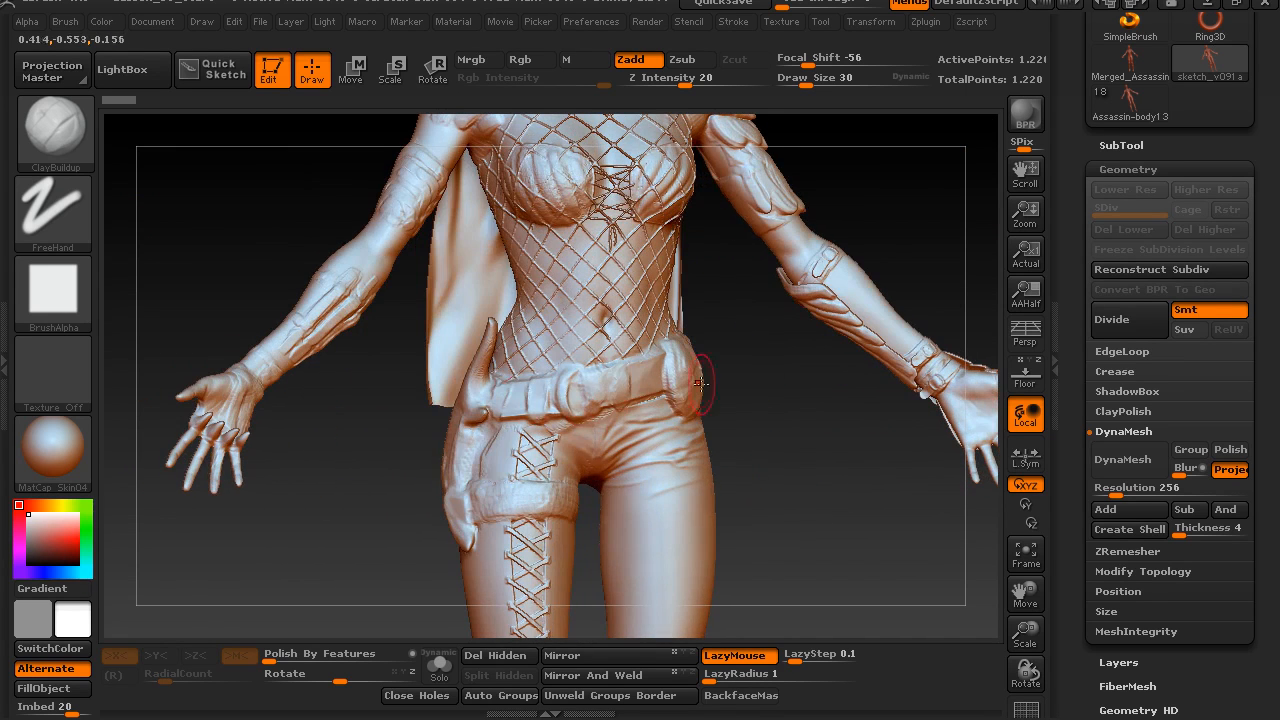
pyautogui.moveTo(385, 565); pyautogui.dragTo(871, 226)
pyautogui.moveTo(907, 235)
pyautogui.mouseDown()
pyautogui.moveTo(937, 214)
pyautogui.moveTo(823, 414)
pyautogui.moveTo(717, 397)
pyautogui.mouseUp()
pyautogui.keyDown('alt'); pyautogui.moveTo(798, 416); pyautogui.dragTo(765, 140); pyautogui.keyUp('alt')
pyautogui.keyDown('alt'); pyautogui.moveTo(738, 497); pyautogui.dragTo(797, 474); pyautogui.keyUp('alt')
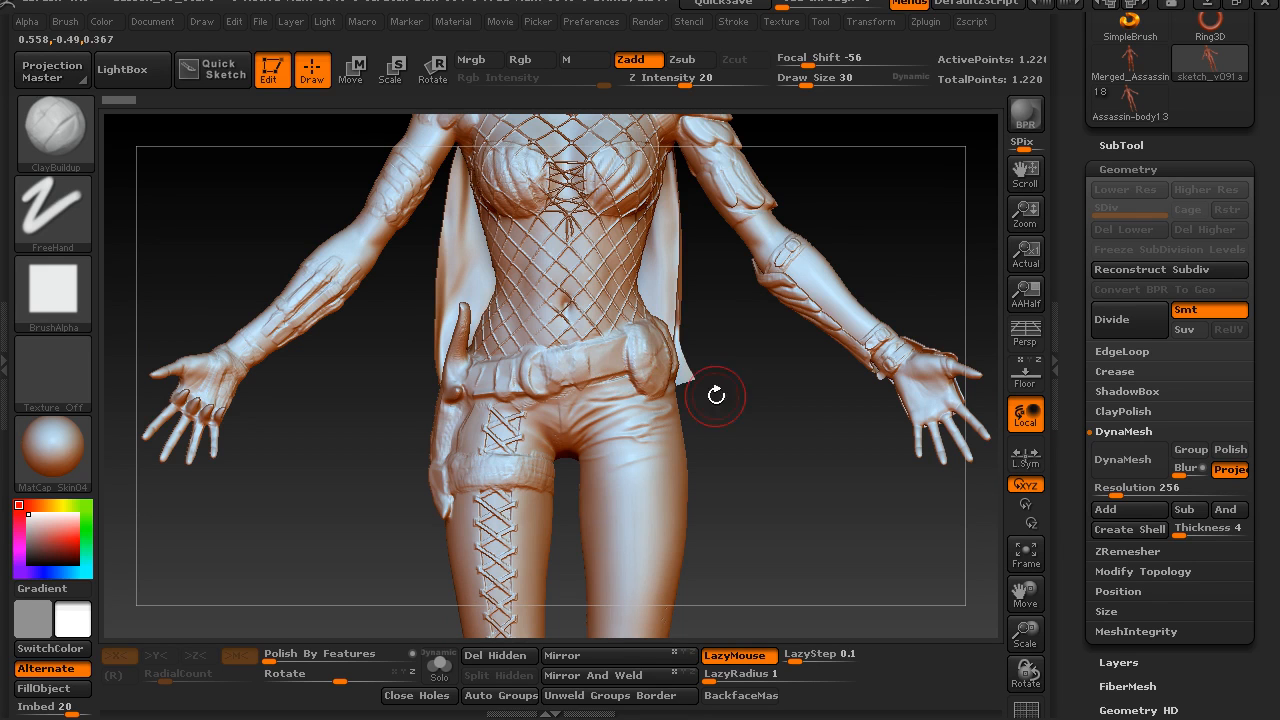
pyautogui.keyDown('alt'); pyautogui.moveTo(796, 472); pyautogui.dragTo(745, 548); pyautogui.keyUp('alt')
pyautogui.keyDown('alt'); pyautogui.moveTo(775, 283); pyautogui.dragTo(800, 308); pyautogui.keyUp('alt')
pyautogui.keyDown('alt'); pyautogui.moveTo(843, 225); pyautogui.dragTo(811, 289); pyautogui.keyUp('alt')
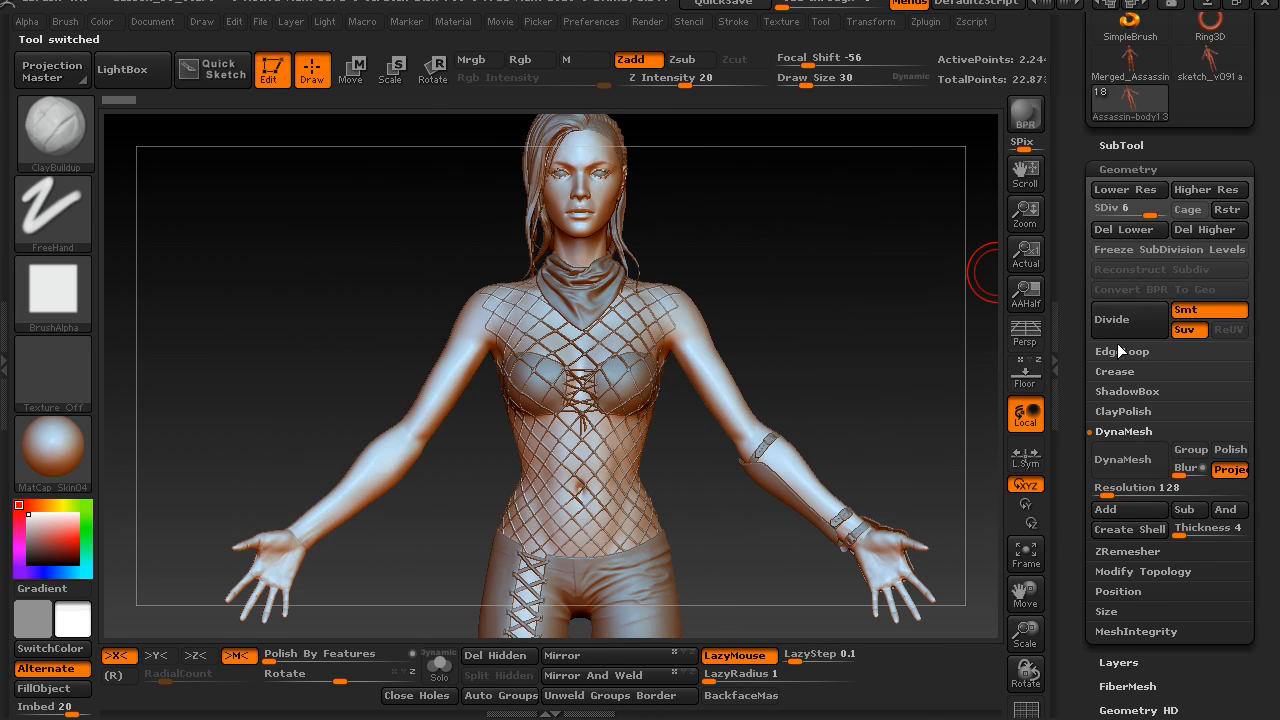
# - Show the subtool list of the Assassin-body13 tool and isolate the body subtool with Solo
pyautogui.click(1120, 147)
pyautogui.moveTo(1123, 194); pyautogui.dragTo(1123, 66)
pyautogui.moveTo(1092, 161); pyautogui.dragTo(1090, 20)
pyautogui.moveTo(1121, 47)
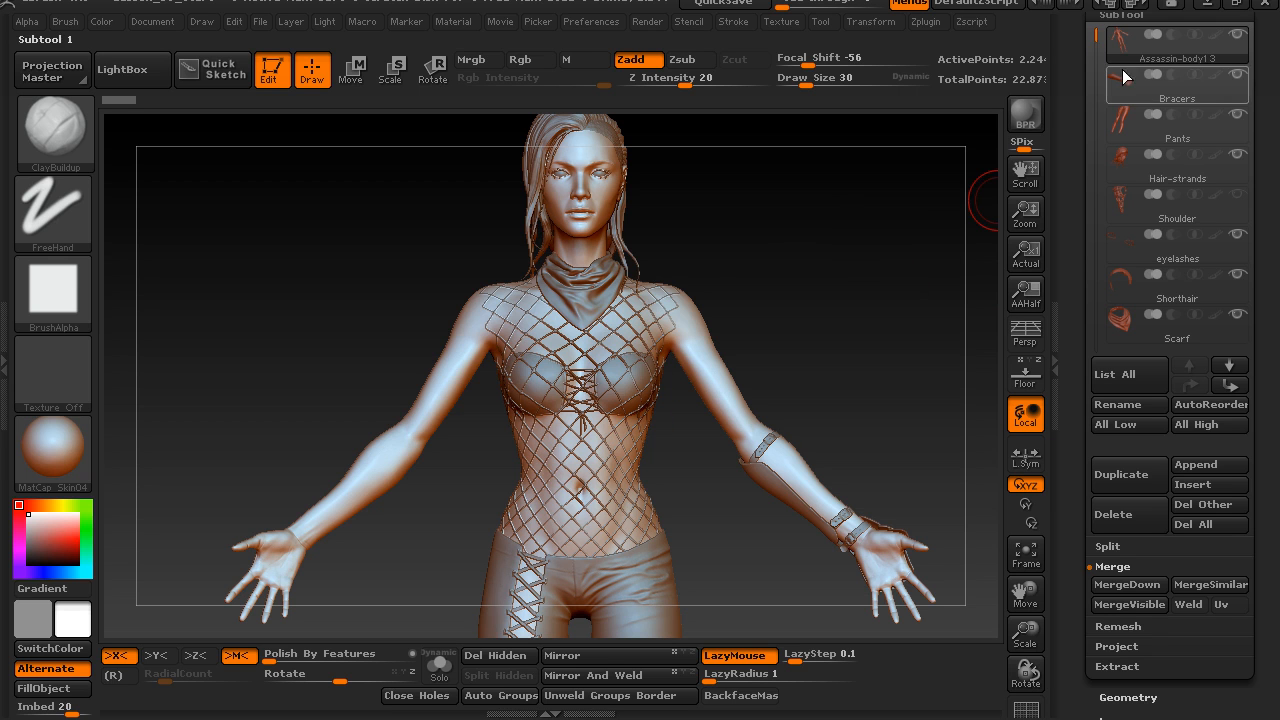
pyautogui.click(439, 667)
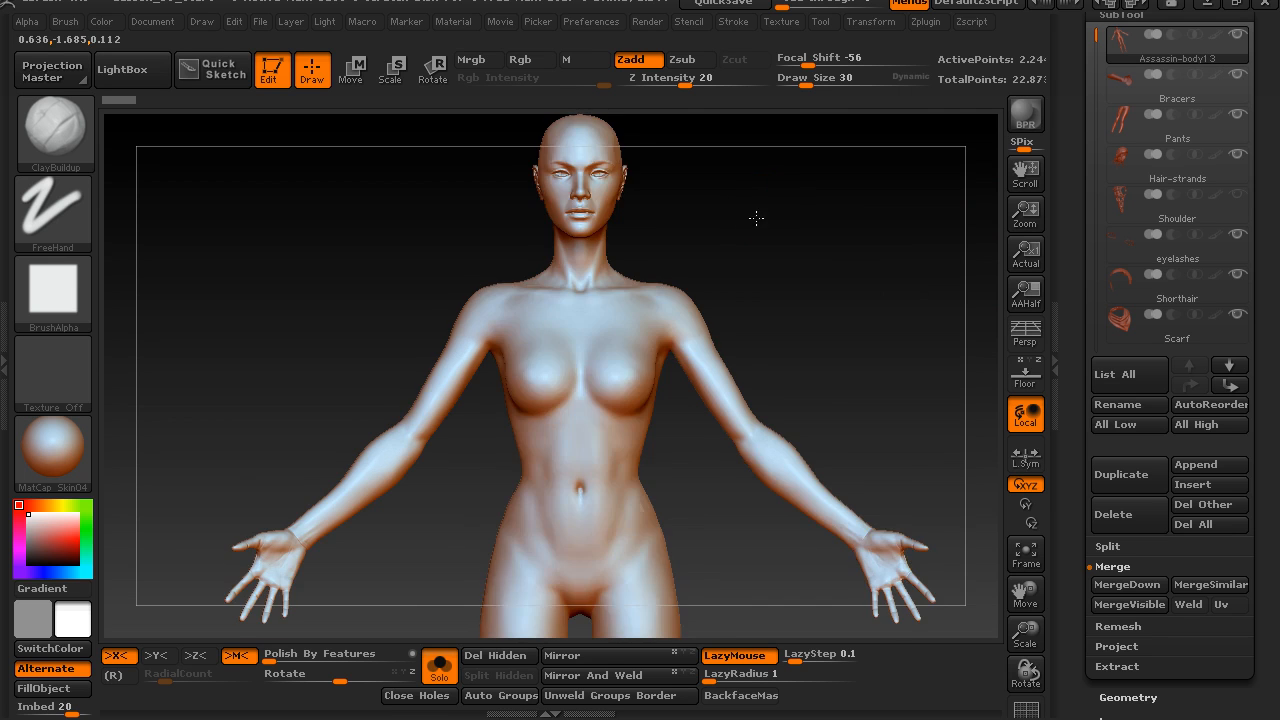
# - Turn off X symmetry and build up a raised belt across the waist and left hip with ClayBuildup strokes
pyautogui.keyDown('alt'); pyautogui.moveTo(765, 220); pyautogui.dragTo(736, 374); pyautogui.keyUp('alt')
pyautogui.keyDown('alt'); pyautogui.moveTo(395, 464); pyautogui.dragTo(263, 306); pyautogui.keyUp('alt')
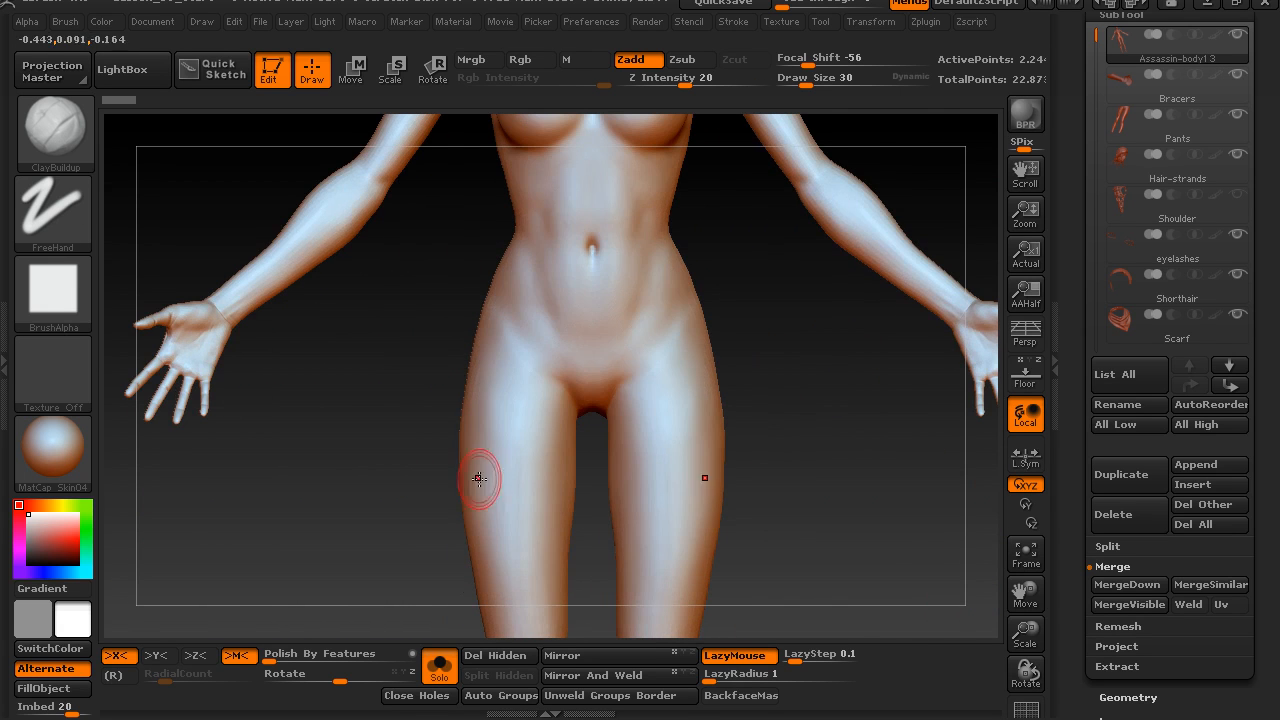
pyautogui.click(117, 655)
pyautogui.moveTo(504, 288)
pyautogui.mouseDown()
pyautogui.moveTo(497, 298)
pyautogui.moveTo(668, 264)
pyautogui.mouseUp()
pyautogui.moveTo(776, 257); pyautogui.dragTo(728, 252)
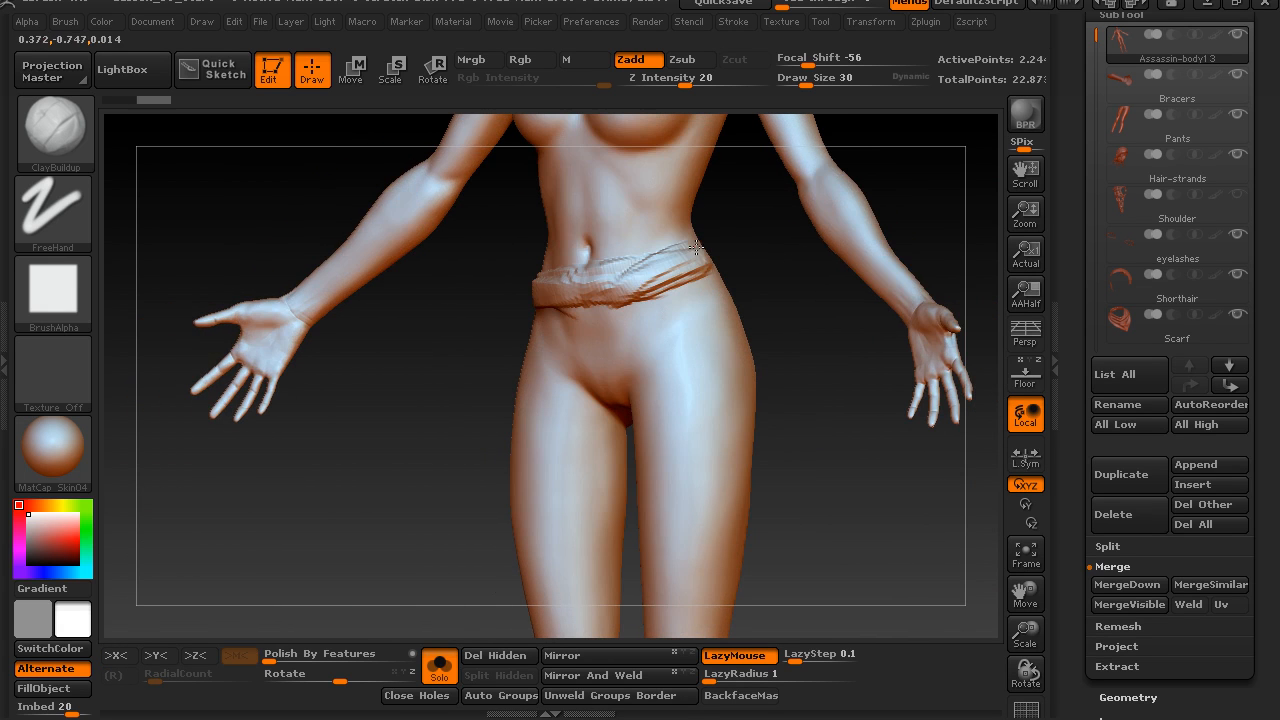
# - Build up a swirling raised clay shape over the left side of the chest
pyautogui.moveTo(815, 228); pyautogui.dragTo(794, 346)
pyautogui.keyDown('alt'); pyautogui.moveTo(734, 274); pyautogui.dragTo(745, 388); pyautogui.keyUp('alt')
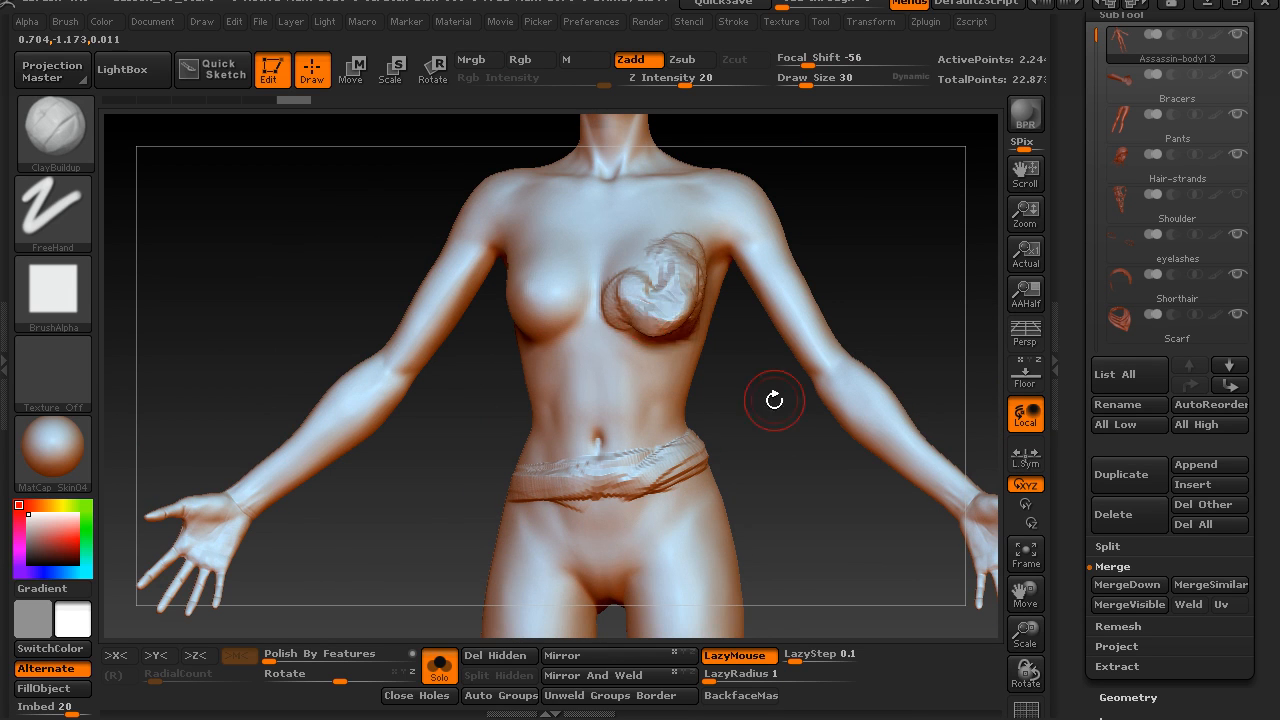
pyautogui.moveTo(774, 400); pyautogui.dragTo(700, 350)
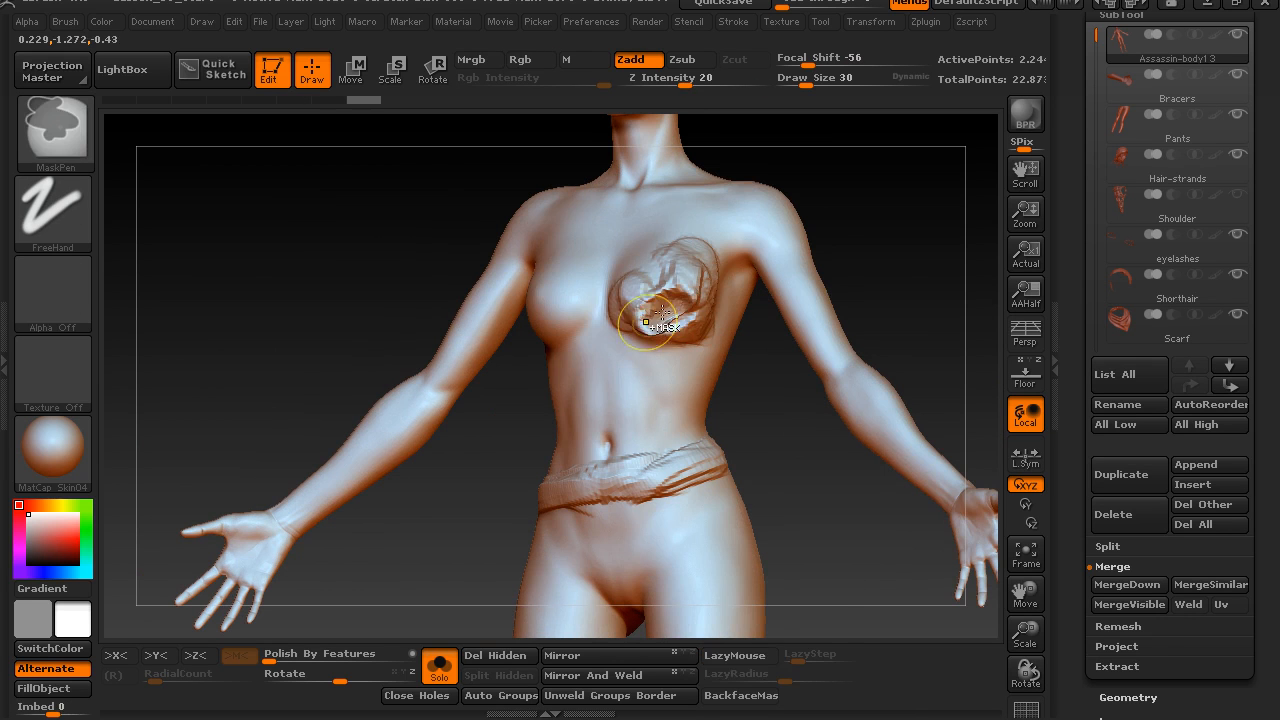
# - Switch to the TrimDynamic brush, set its draw size to 49, and flatten the raised clay on the left chest
pyautogui.press('b')
pyautogui.press('t')
pyautogui.press('d')
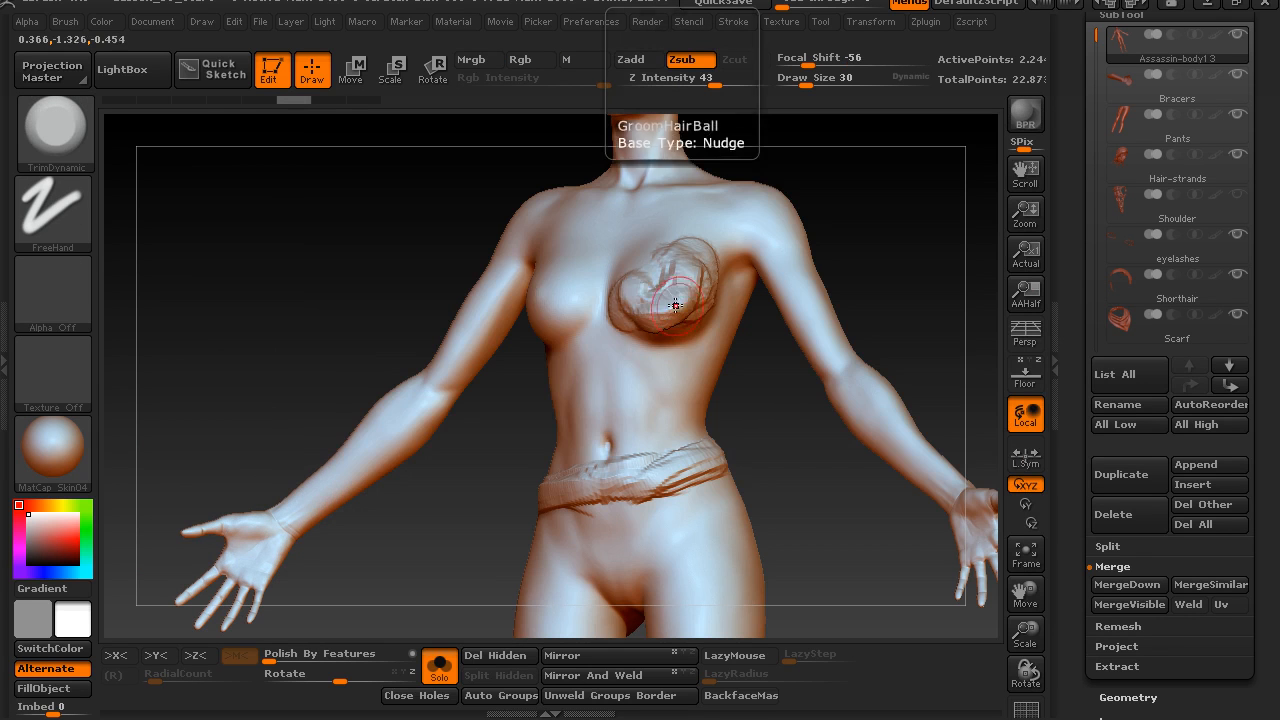
pyautogui.press('s')
pyautogui.click(660, 312)
pyautogui.moveTo(658, 322); pyautogui.dragTo(675, 320)
pyautogui.press('s')
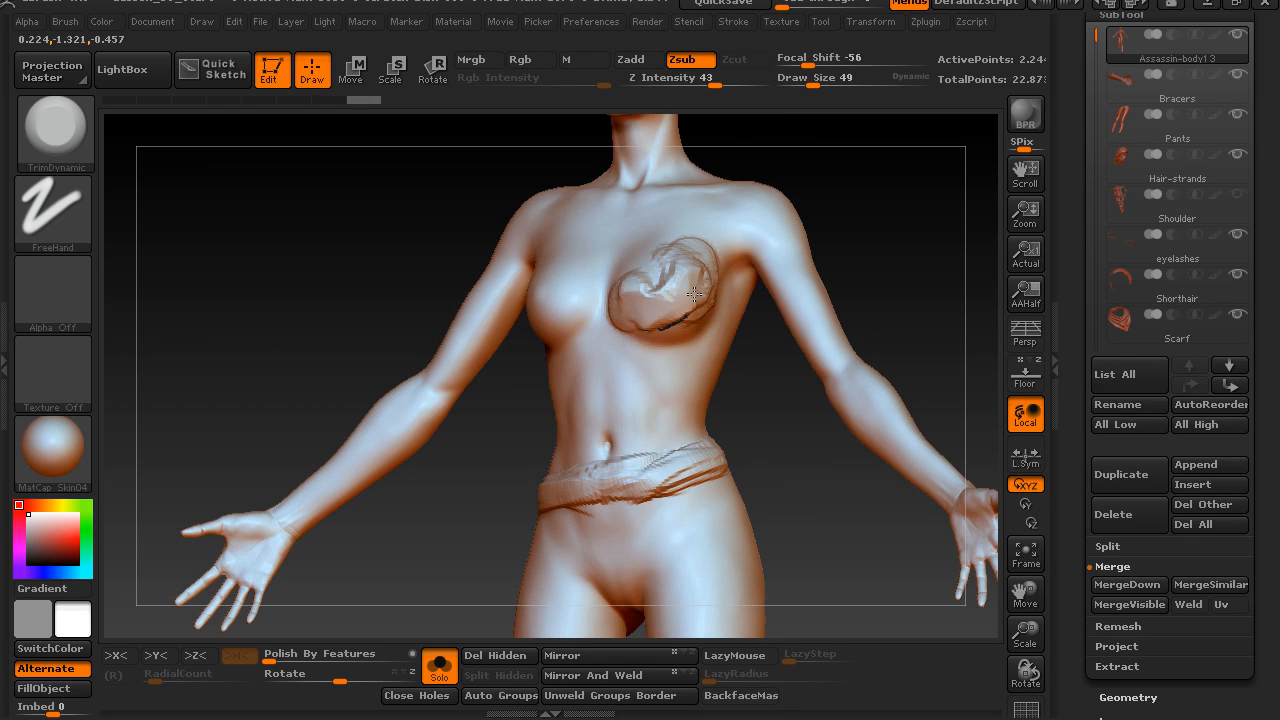
pyautogui.moveTo(687, 274); pyautogui.dragTo(692, 270)
# - Plane the lower and outer surfaces of the chest shape into flatter, armor-like faces with TrimDynamic
pyautogui.moveTo(782, 488)
pyautogui.mouseDown()
pyautogui.moveTo(709, 380)
pyautogui.moveTo(772, 400)
pyautogui.moveTo(656, 334)
pyautogui.mouseUp()
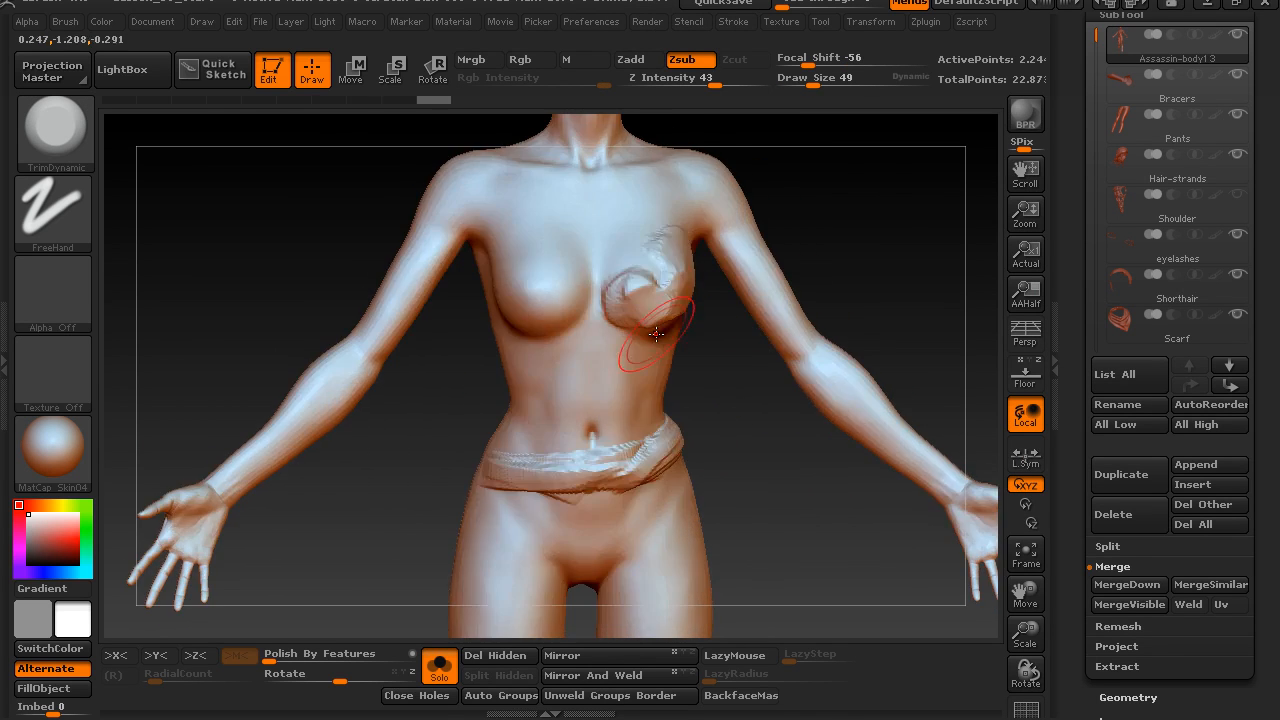
pyautogui.moveTo(731, 404); pyautogui.dragTo(673, 292)
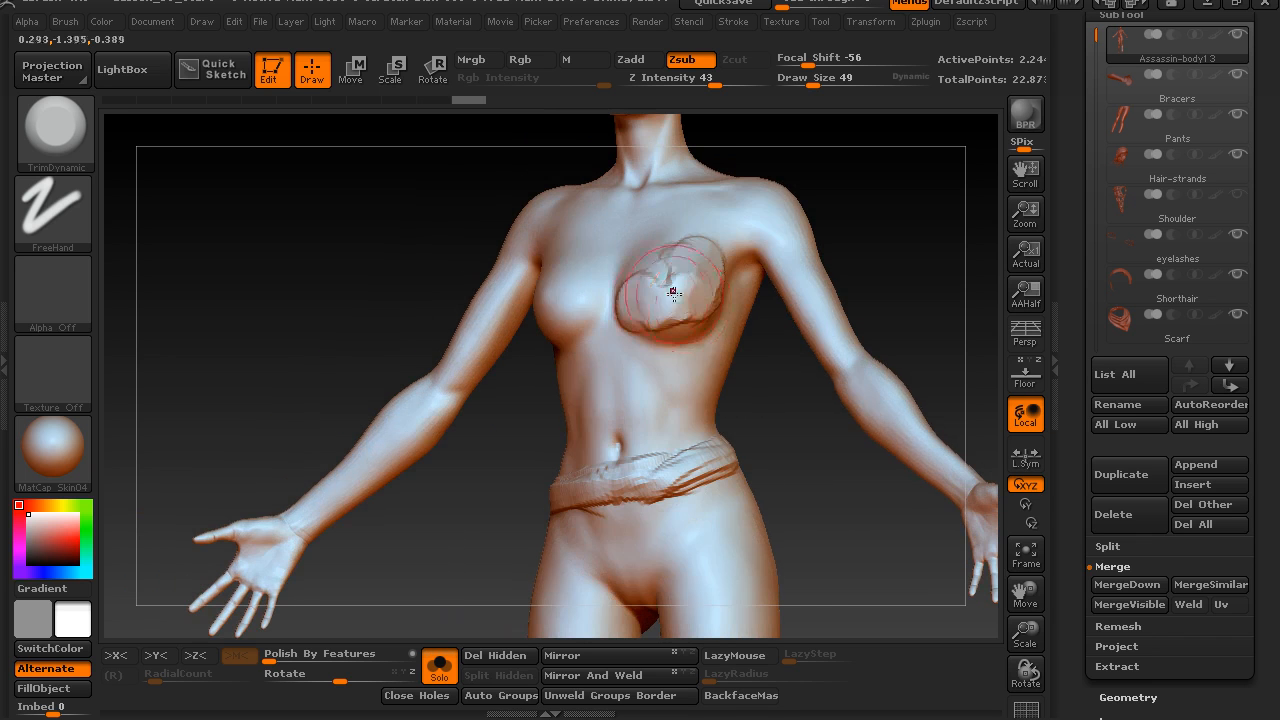
pyautogui.moveTo(764, 416); pyautogui.dragTo(808, 434)
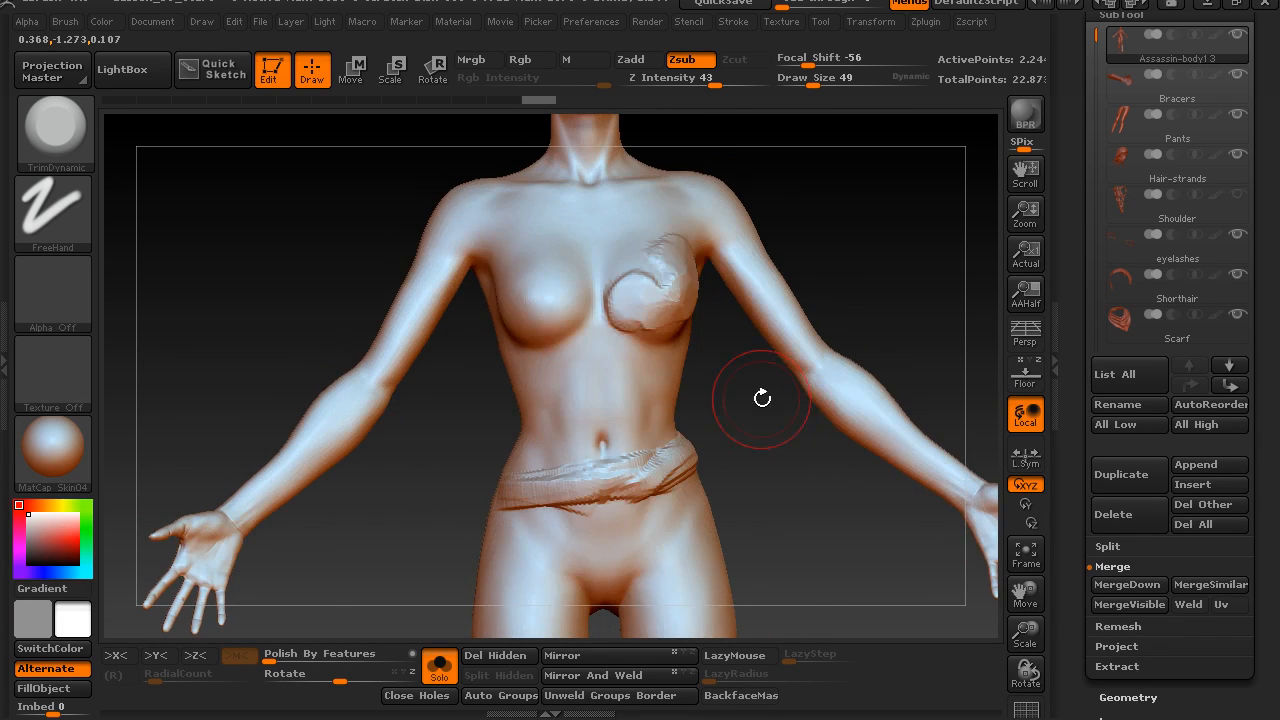
pyautogui.moveTo(763, 397); pyautogui.dragTo(738, 382)
pyautogui.moveTo(742, 435)
pyautogui.mouseDown()
pyautogui.moveTo(749, 446)
pyautogui.moveTo(764, 431)
pyautogui.moveTo(752, 428)
pyautogui.mouseUp()
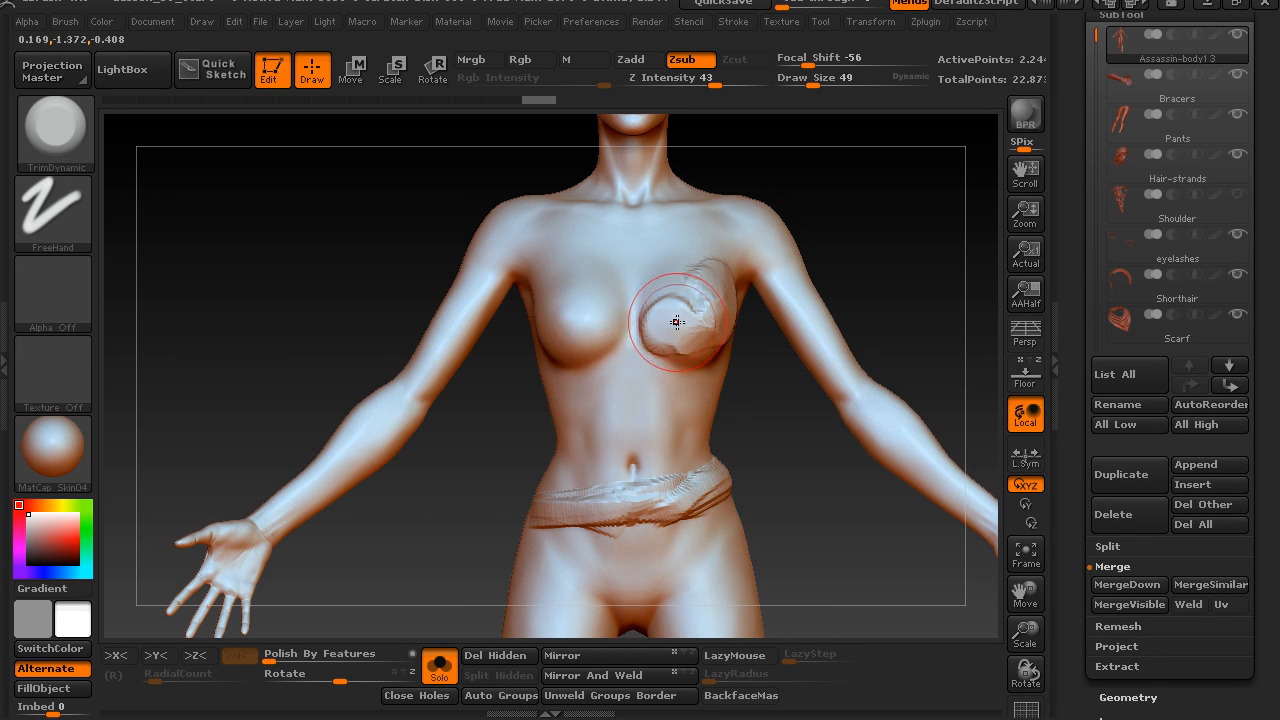
pyautogui.moveTo(780, 438); pyautogui.dragTo(735, 400)
pyautogui.moveTo(757, 311); pyautogui.dragTo(729, 348)
pyautogui.keyDown('alt'); pyautogui.moveTo(454, 273); pyautogui.dragTo(340, 340); pyautogui.keyUp('alt')
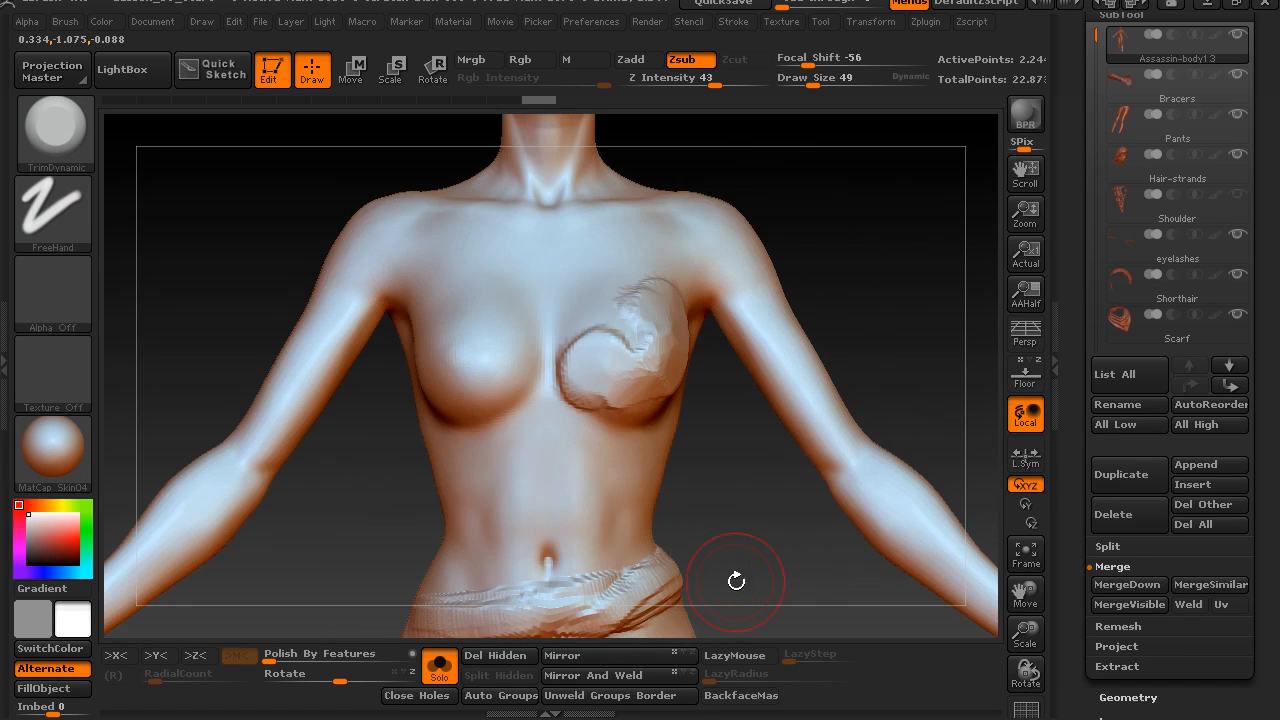
# - Flatten the rough raised belt across the waist and left hip with TrimDynamic strokes
pyautogui.keyDown('alt'); pyautogui.moveTo(736, 581); pyautogui.dragTo(735, 468); pyautogui.keyUp('alt')
pyautogui.moveTo(722, 406); pyautogui.dragTo(697, 395)
pyautogui.moveTo(780, 465); pyautogui.dragTo(803, 488)
pyautogui.moveTo(756, 396); pyautogui.dragTo(665, 378)
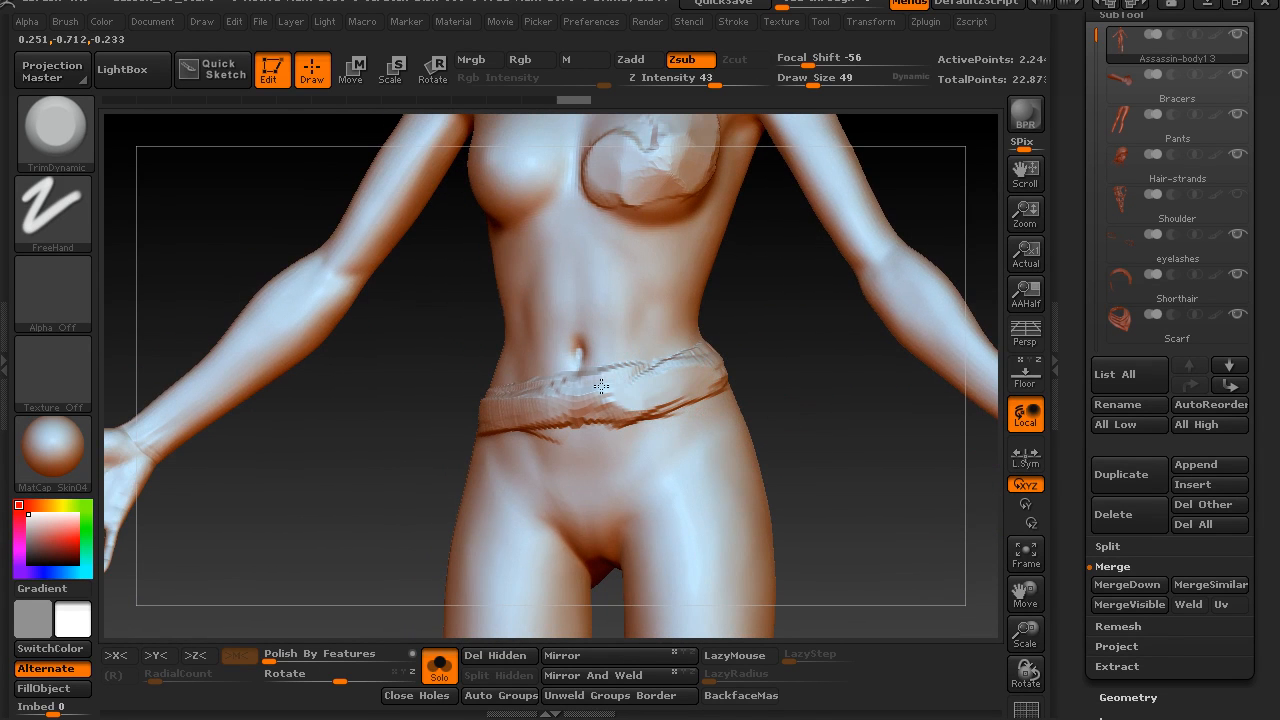
pyautogui.moveTo(508, 407); pyautogui.dragTo(540, 415)
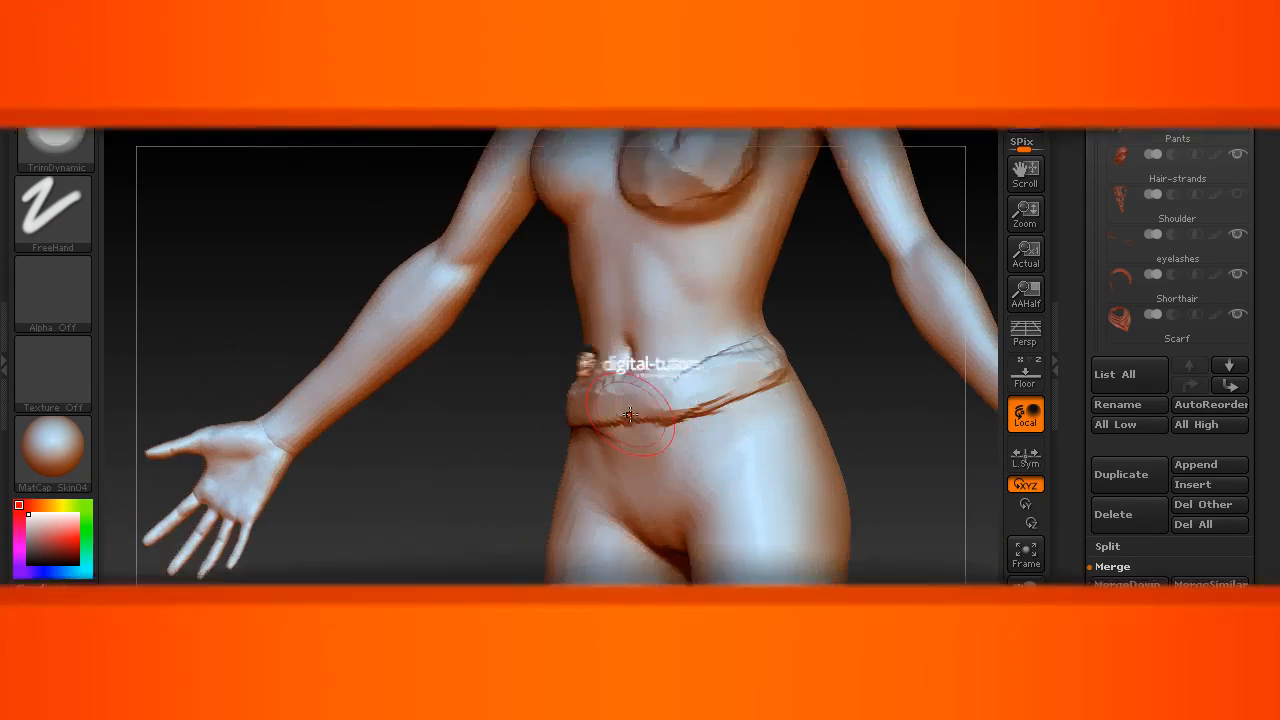